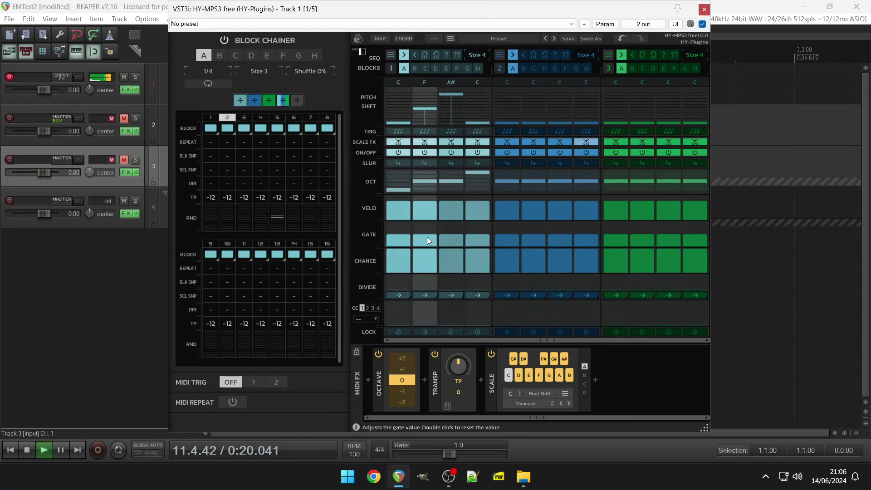
- Shorten the gate of step 2 and lengthen that of step 4 in block 1, and assign Block2 to chain step 2
left_click_drag(426, 237, 472, 219)
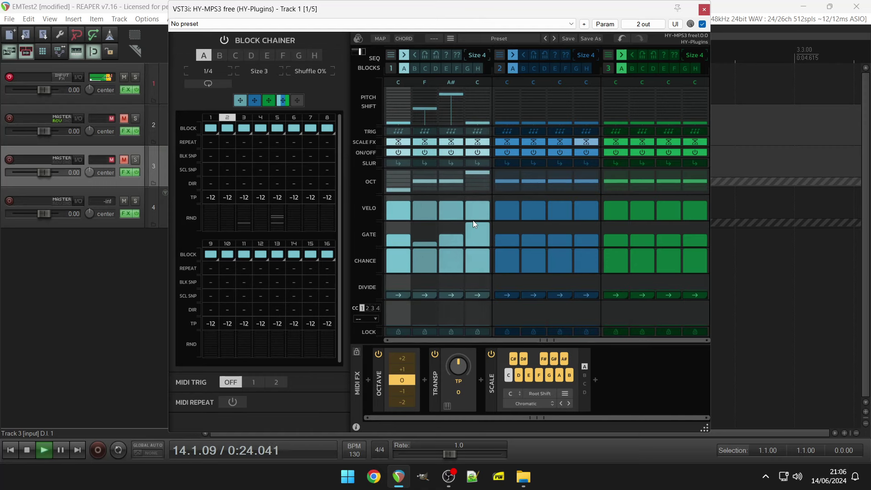
left_click(227, 129)
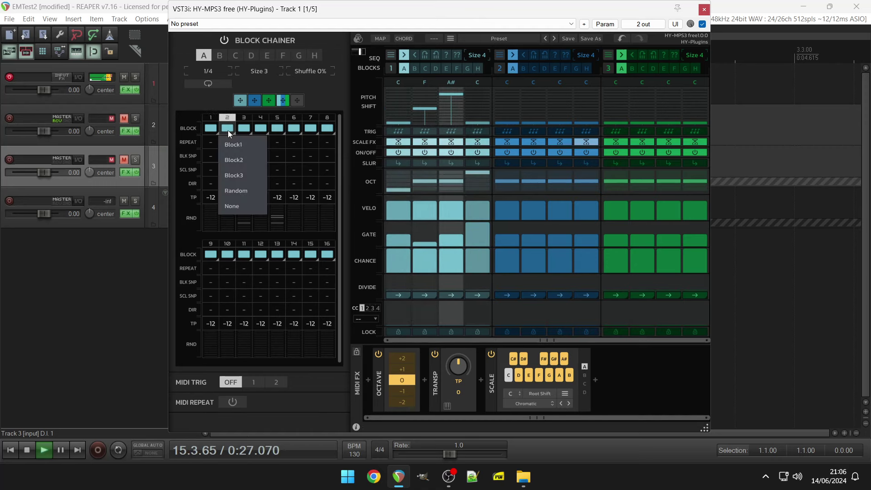
left_click(240, 160)
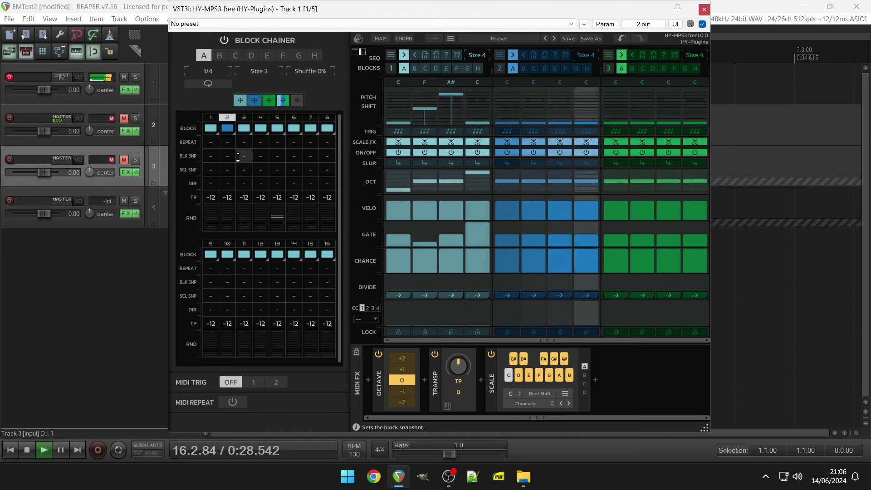
- Shape block 2 by lowering the octave of steps 1 and 4 one level, pitching step 4 to G and reducing step 3's chance
left_click(514, 186)
left_click(589, 186)
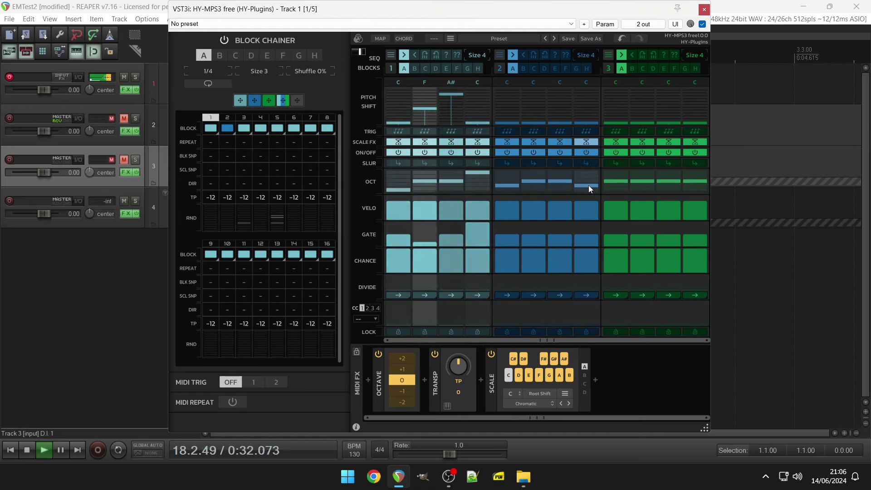
left_click(583, 103)
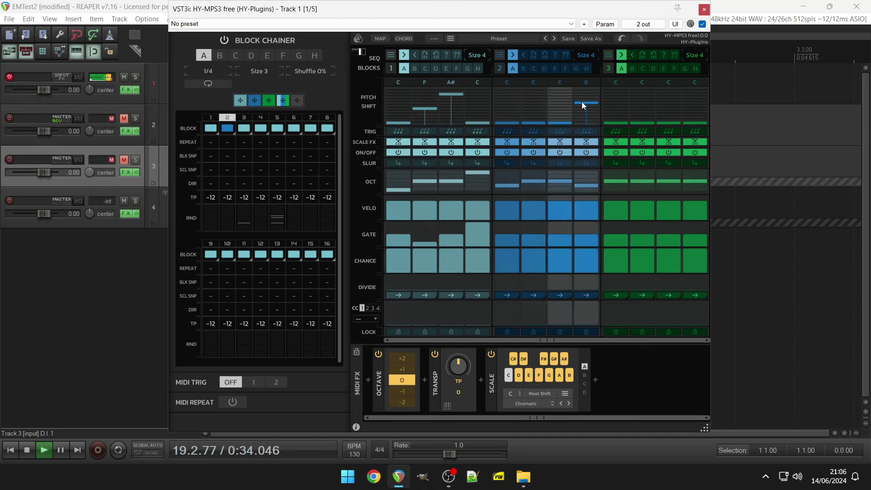
left_click(562, 261)
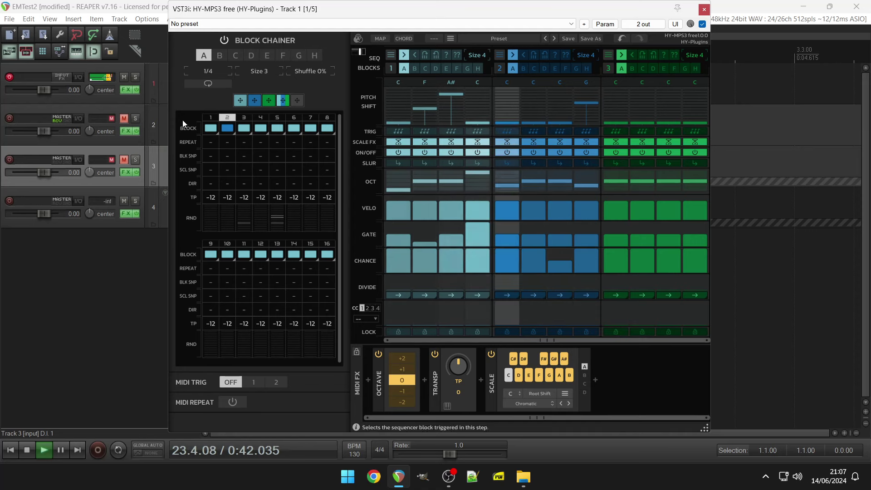
- Assign Block3 to chain step 3, then lower the octave of block 3's steps 2 and 3 and vary its step velocities
left_click(244, 132)
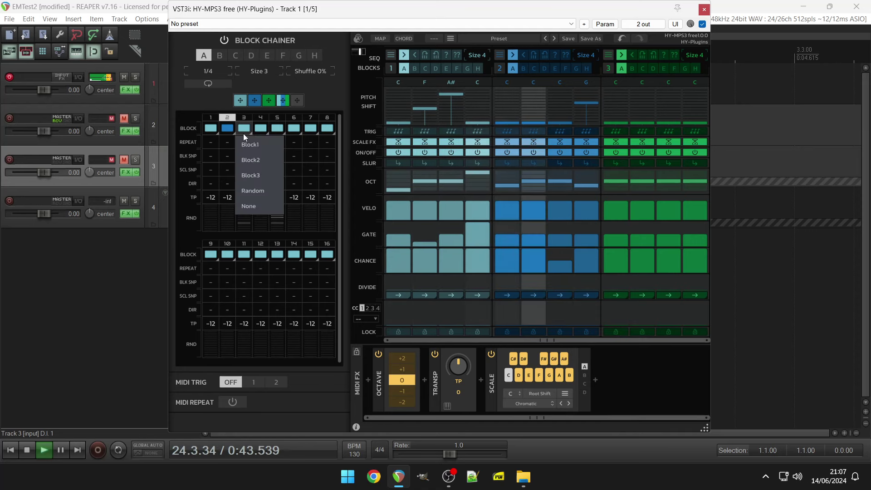
left_click(251, 175)
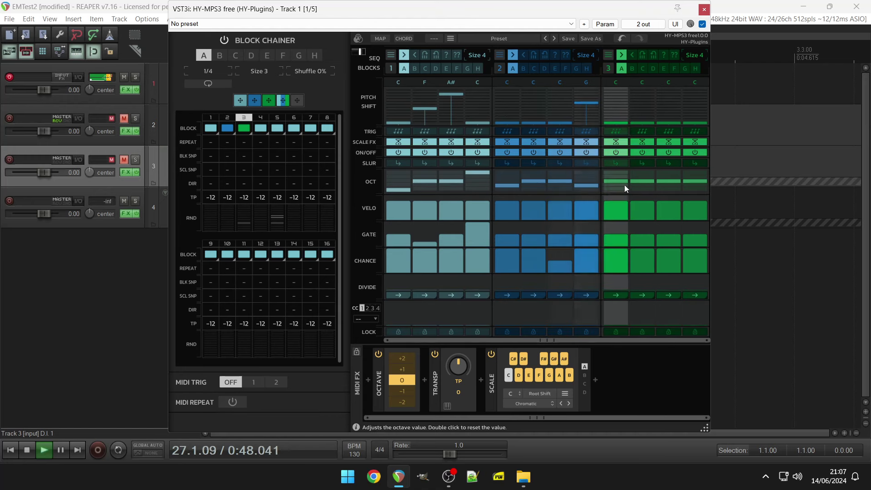
left_click_drag(616, 201, 667, 186)
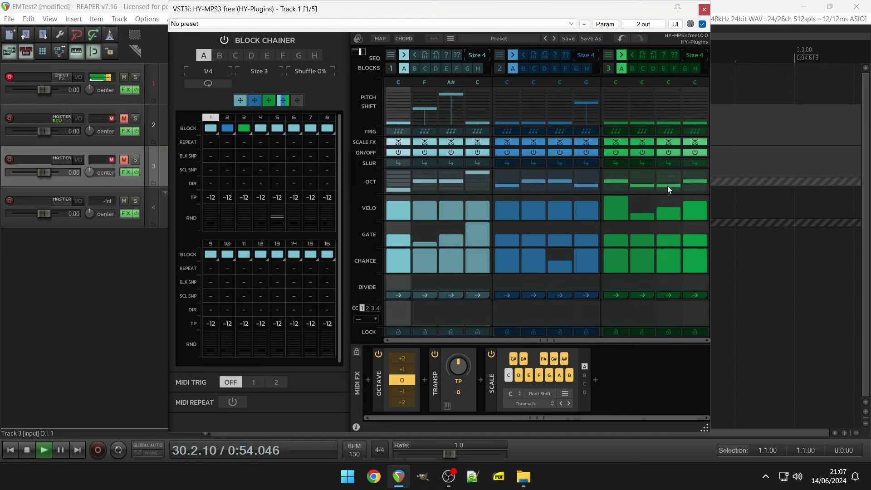
- Set the pitch of block 3's step 4 to A and its step 3 to E
left_click(689, 96)
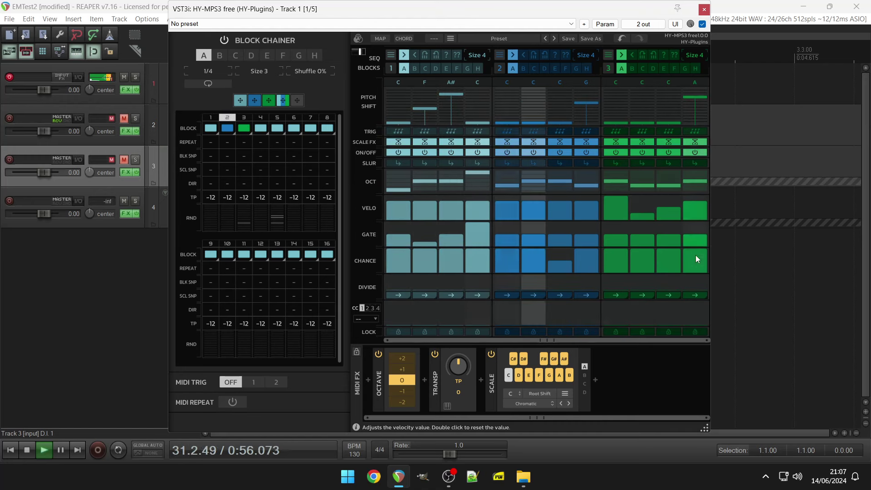
left_click(669, 106)
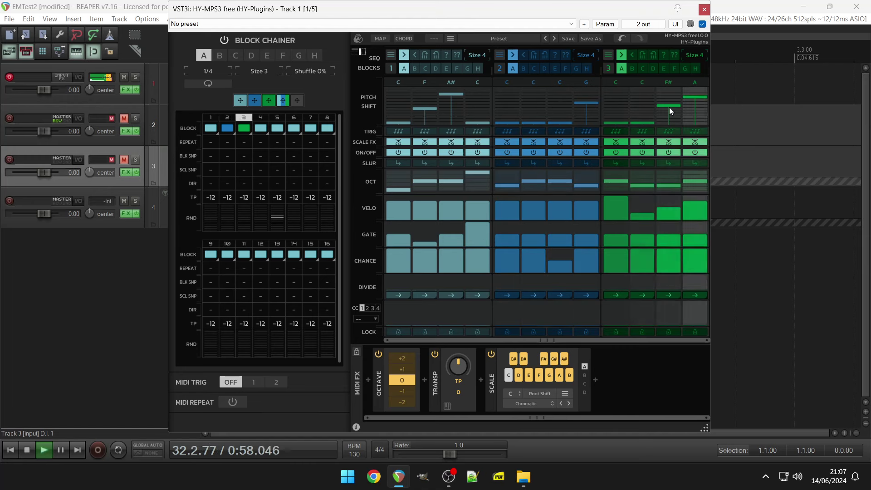
left_click_drag(669, 107, 669, 112)
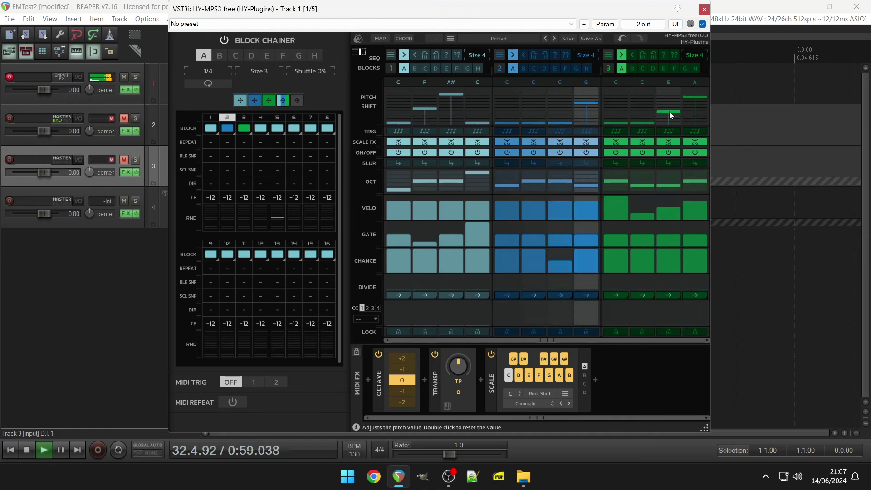
- Enable slur on step 3 of all three blocks and on step 2 of block 1
left_click(667, 162)
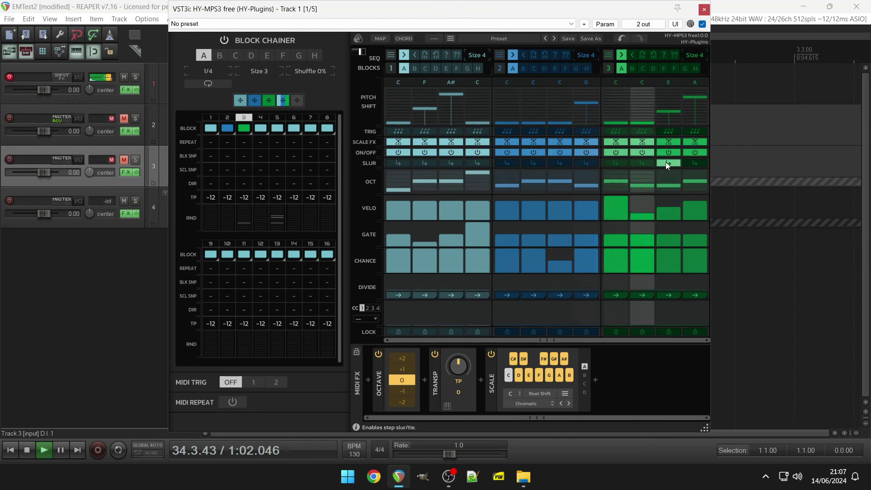
left_click(552, 164)
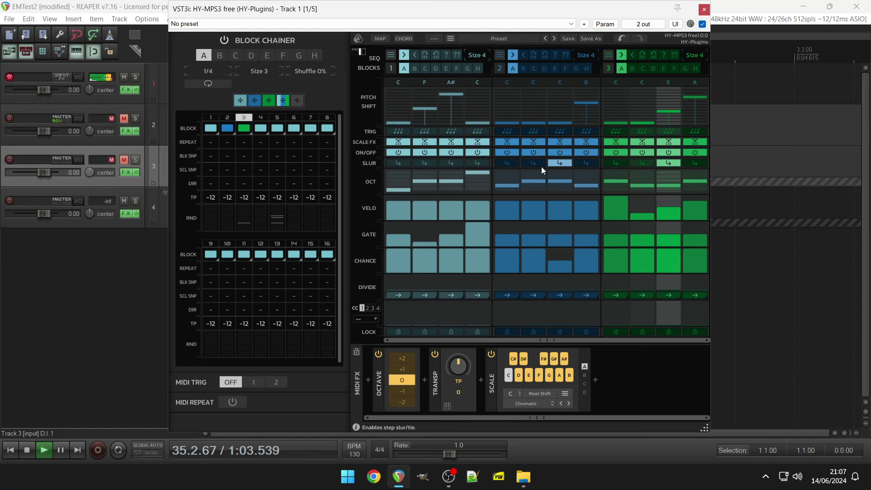
left_click(451, 162)
left_click(426, 163)
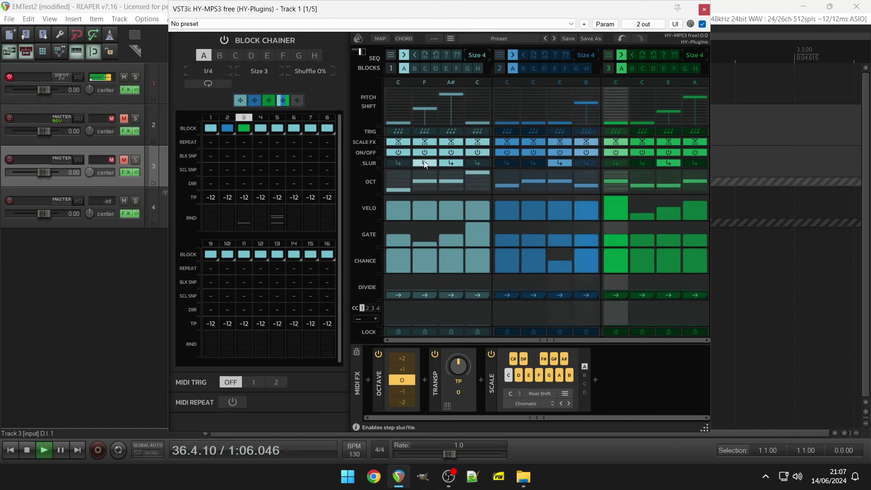
- Reduce the chance of block 3's step 3 and block 1's step 2 to about half or less, and set block 2 to backward direction
left_click(669, 261)
left_click(420, 262)
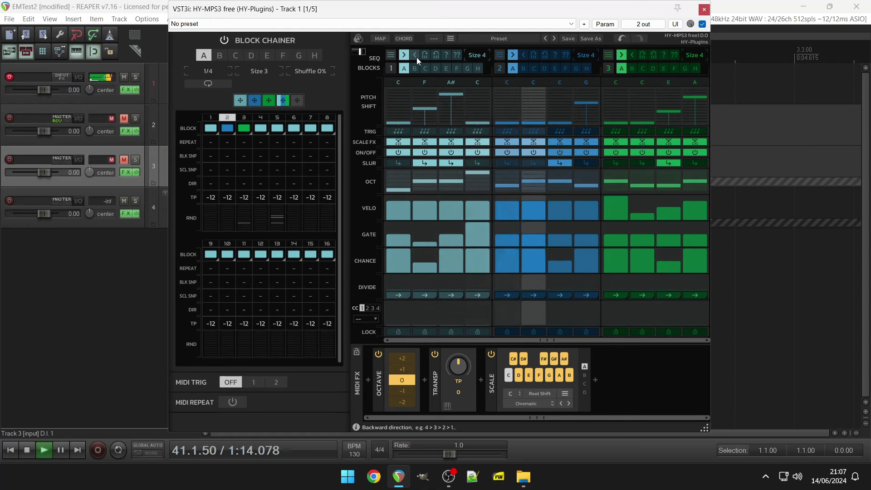
left_click(523, 55)
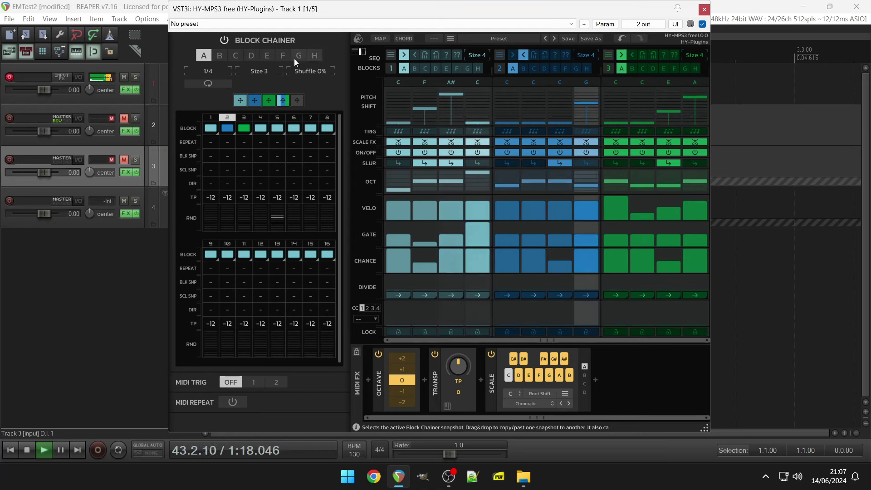
- Assign Random to chain step 4 and set the Block Chainer size to 4
left_click(264, 131)
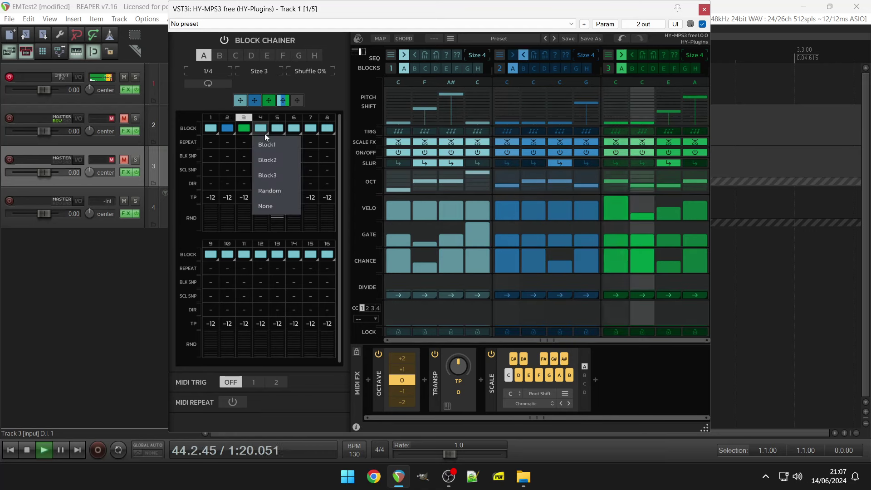
left_click(269, 191)
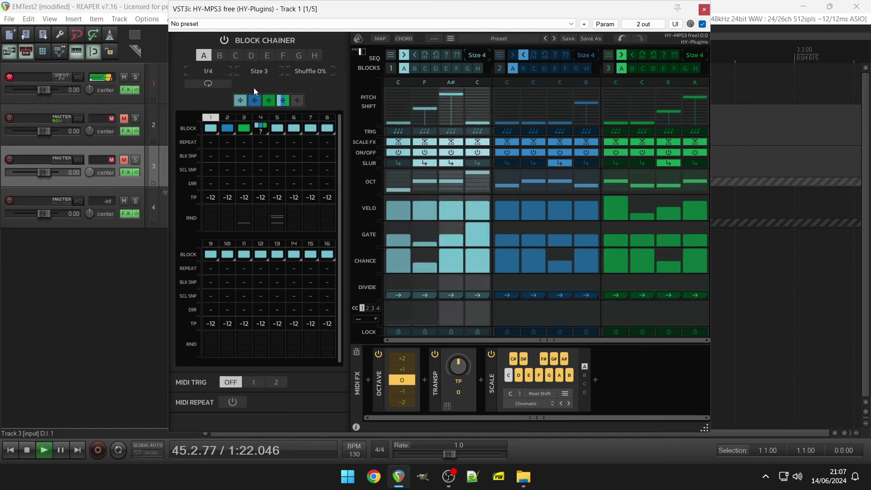
left_click_drag(268, 74, 272, 71)
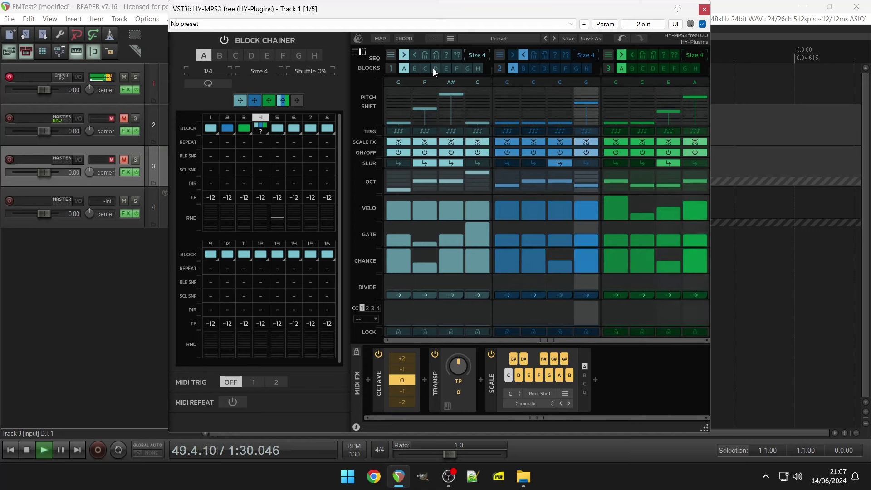
- Try several playback directions, leaving block 1 on random direction and block 3 on the second back-and-forth mode
left_click(664, 55)
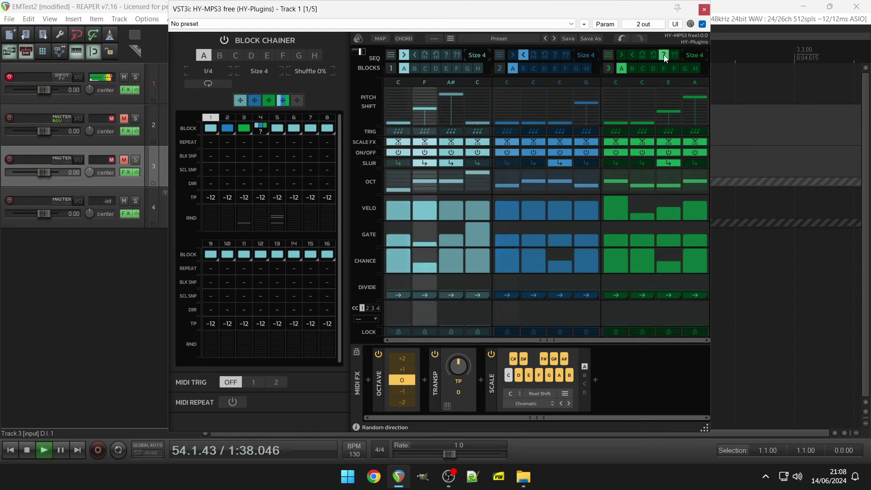
left_click(456, 55)
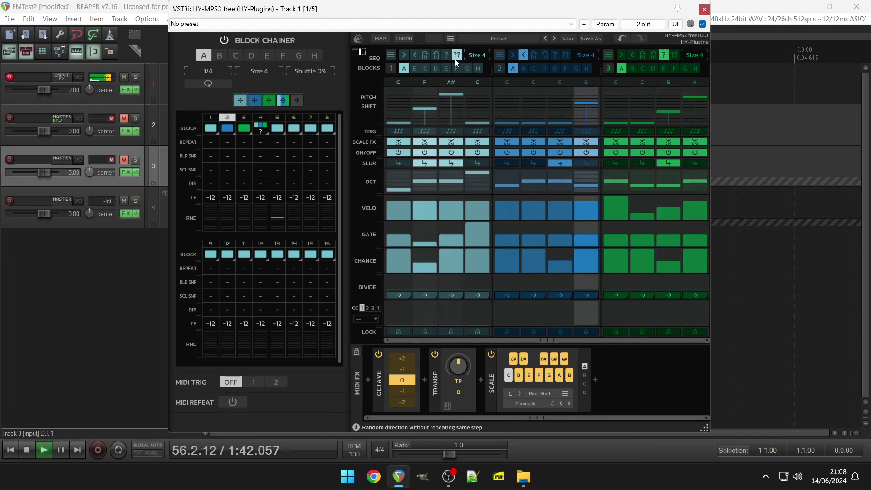
left_click(446, 57)
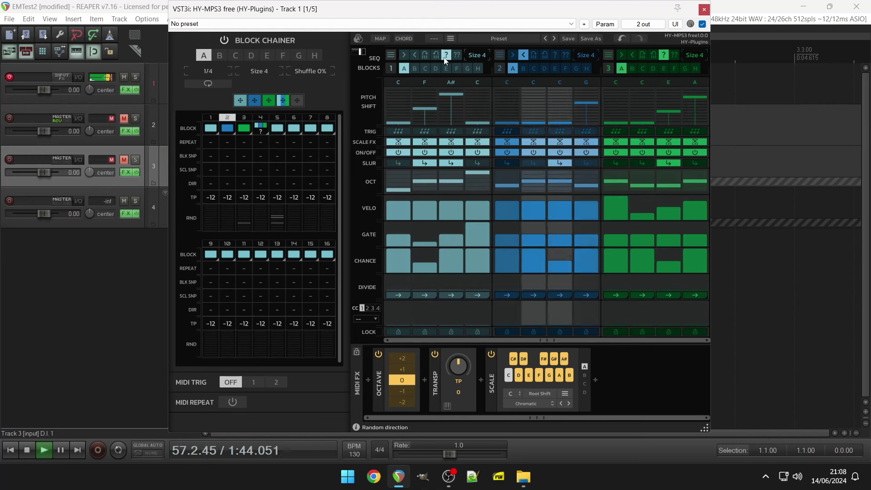
left_click(436, 55)
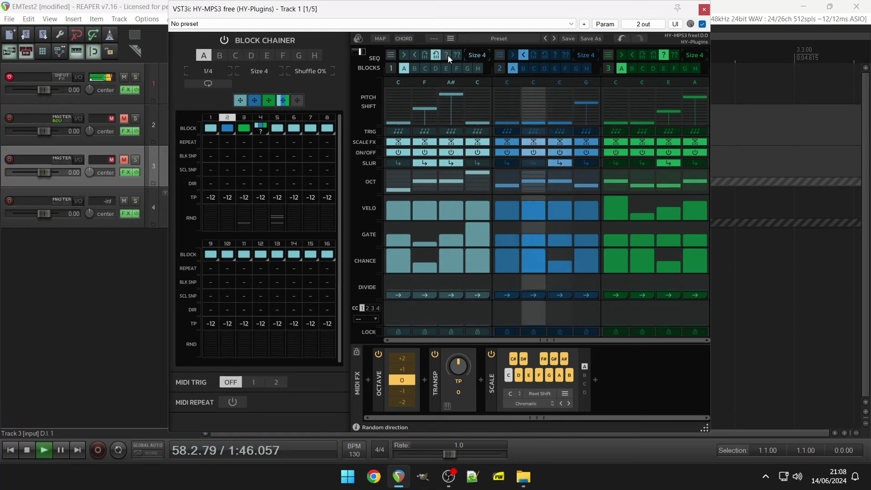
left_click(447, 56)
left_click(653, 55)
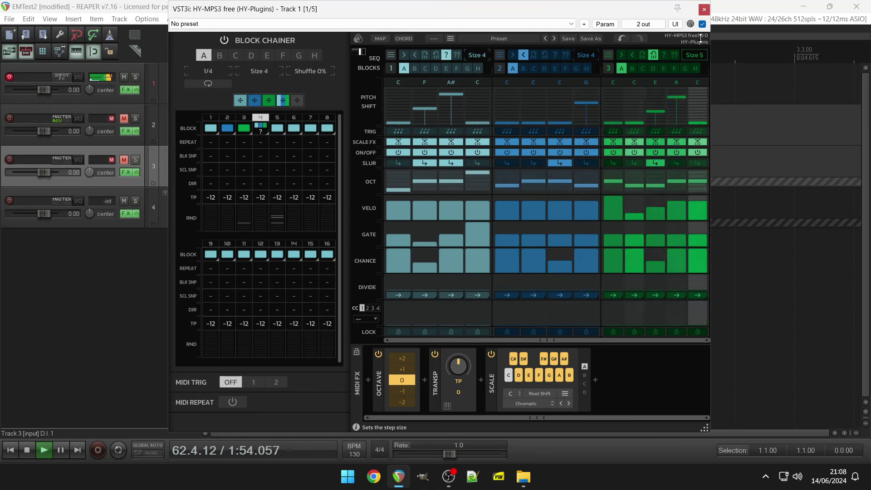
- Set block 3's size to 6, lower the octave of step 6 and reduce the chance of steps 5 and 6
left_click_drag(701, 44, 702, 41)
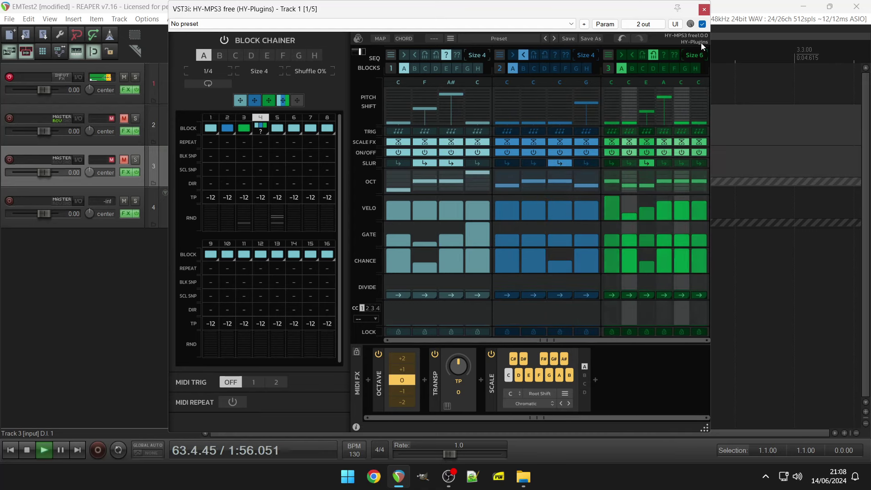
left_click_drag(695, 185, 700, 193)
left_click_drag(701, 260, 682, 260)
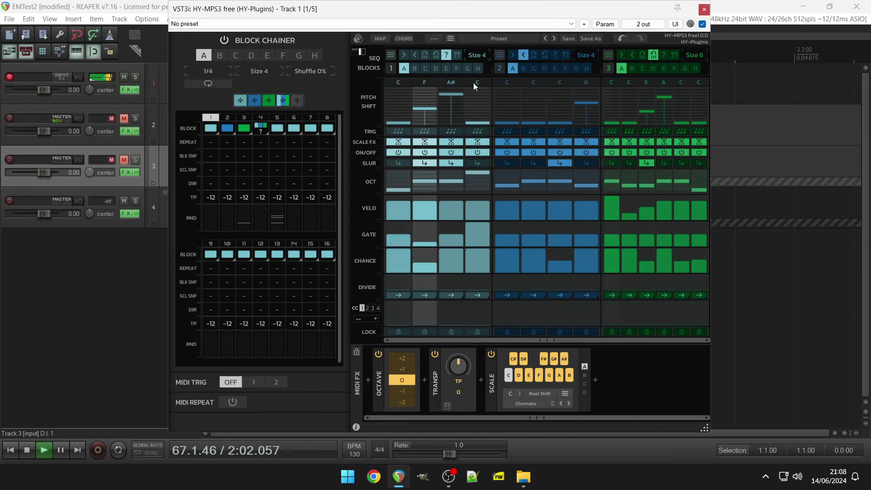
- Set block 1's size to 3, and try the MIDI FX octave at -1 before returning it to 0
left_click_drag(482, 61, 482, 66)
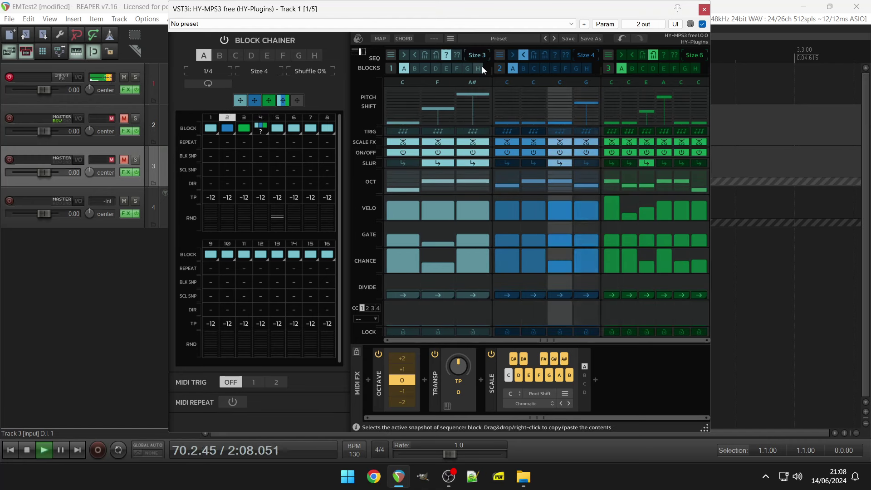
left_click(405, 392)
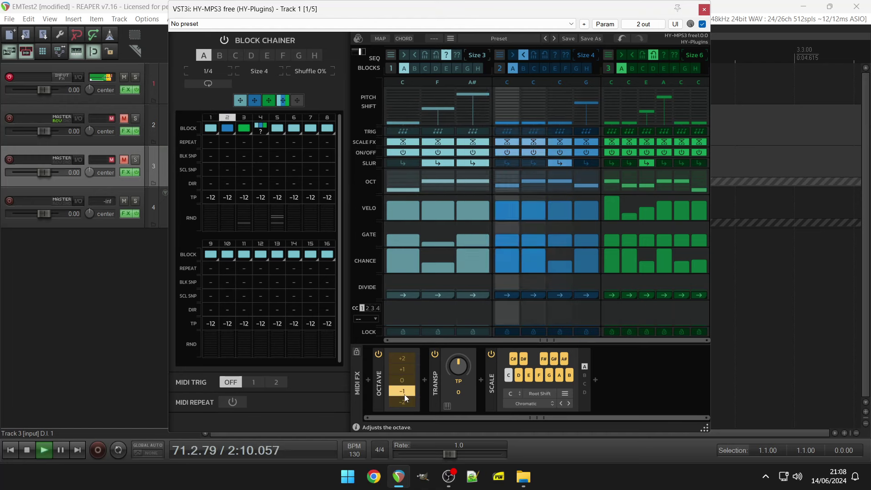
left_click(407, 380)
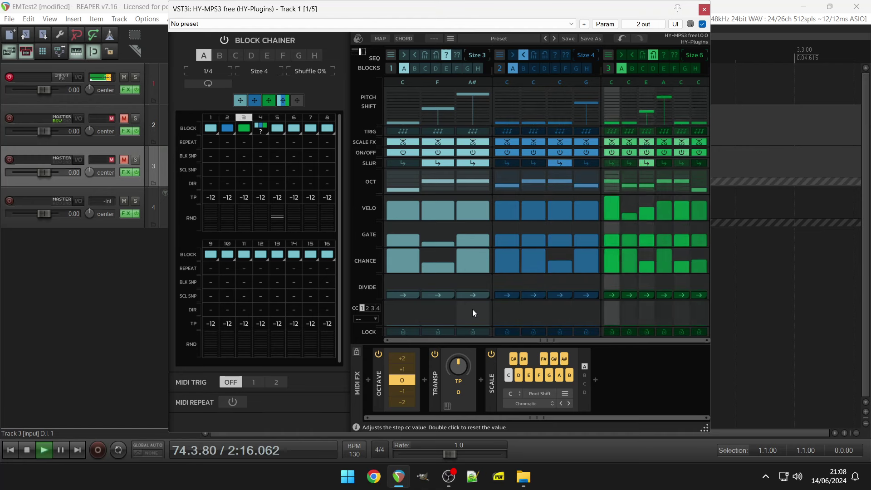
- Set block 3's size to 8 and reduce the chance of step 7 to about half
left_click_drag(702, 55, 715, 19)
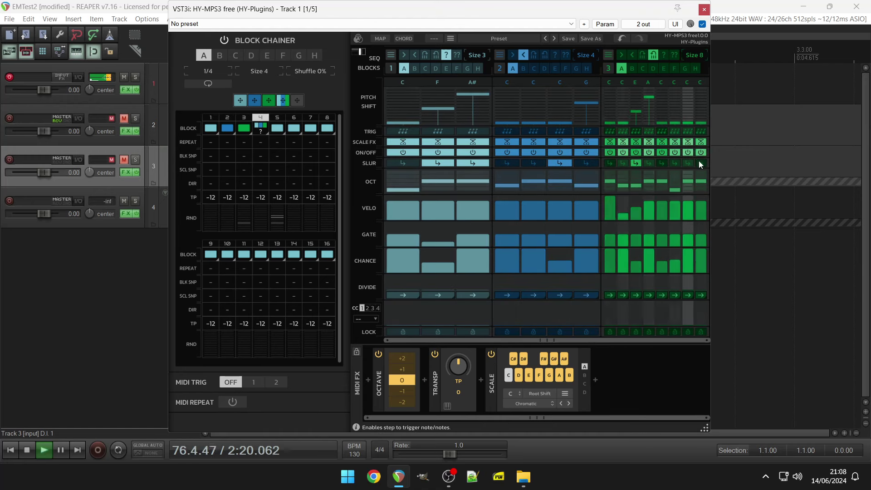
left_click_drag(692, 273, 689, 260)
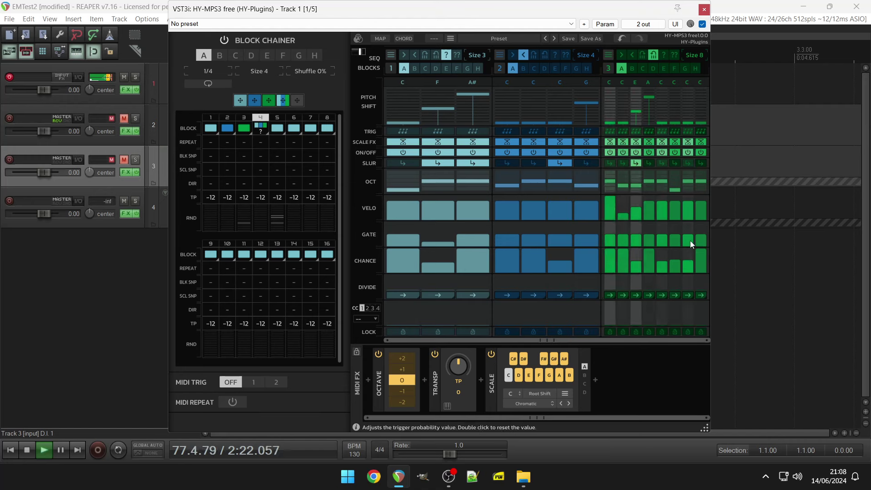
- Raise block 3's step 8 to the highest octave level with pitch B, and set step 7's pitch to F
left_click(703, 187)
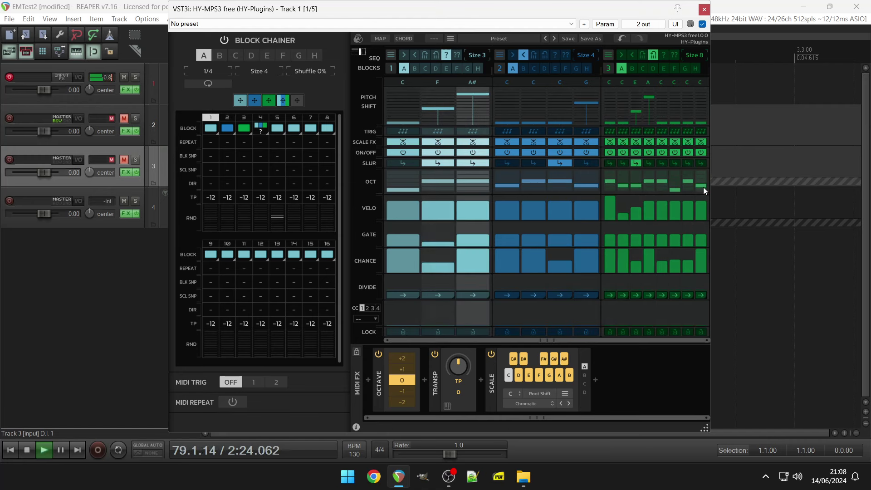
left_click(698, 175)
left_click(701, 91)
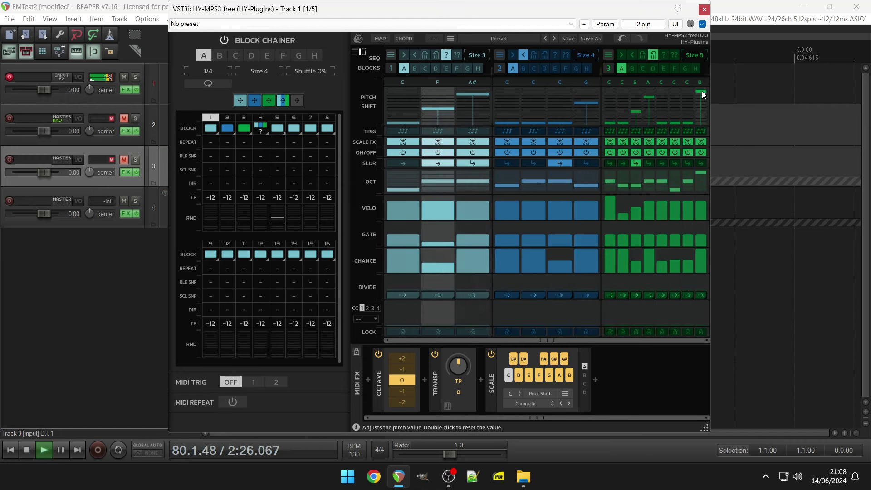
left_click(689, 109)
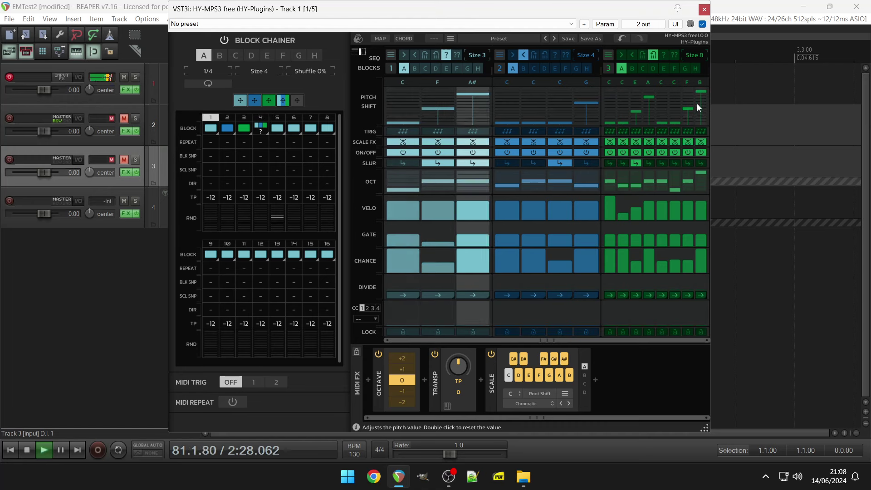
- Set block 3's step 8 pitch to G and reduce the chance of its step 2 to about half
left_click(701, 103)
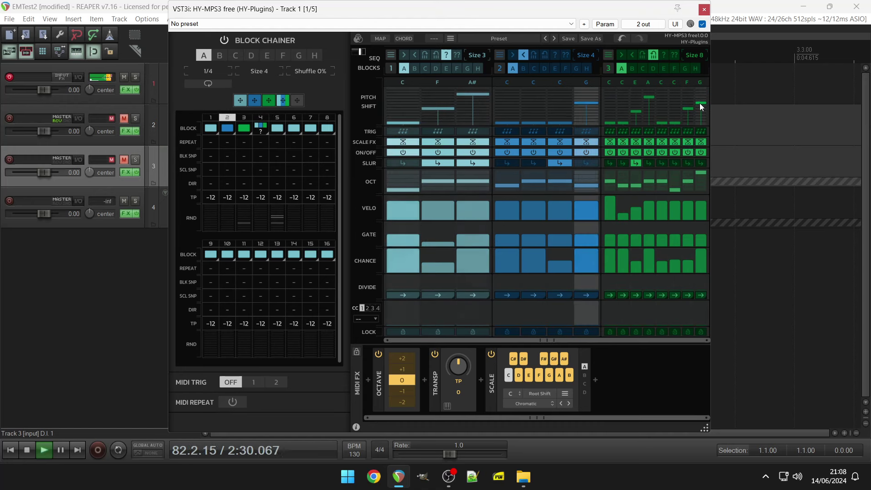
left_click(620, 257)
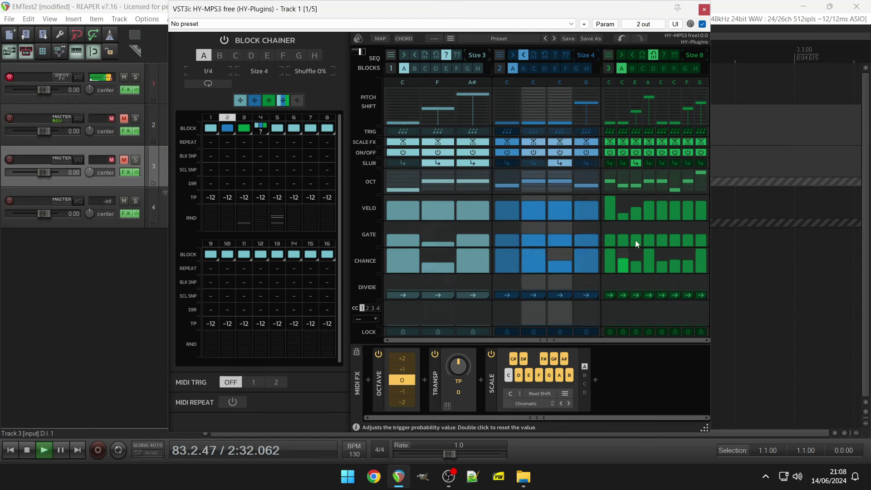
- Vary the velocities in all three blocks, lowering all of block 2's to about a third, and raise the gate of block 1's step 1
left_click_drag(649, 216, 703, 206)
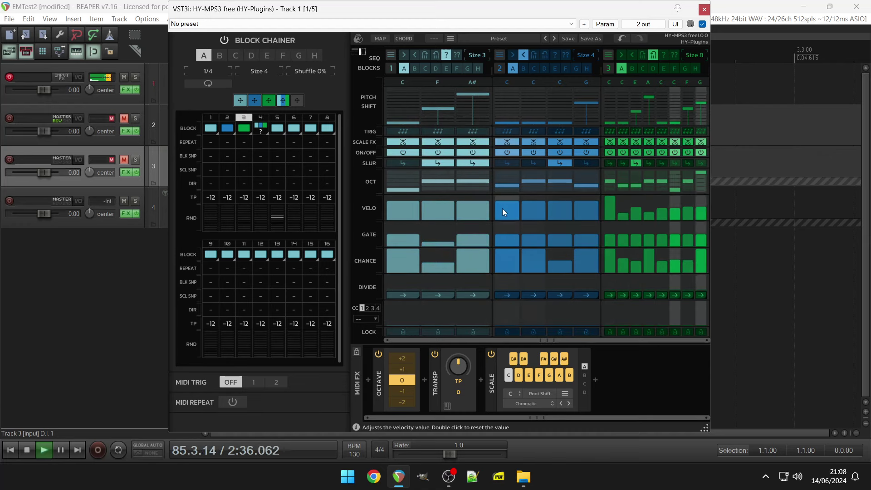
left_click_drag(507, 212, 586, 213)
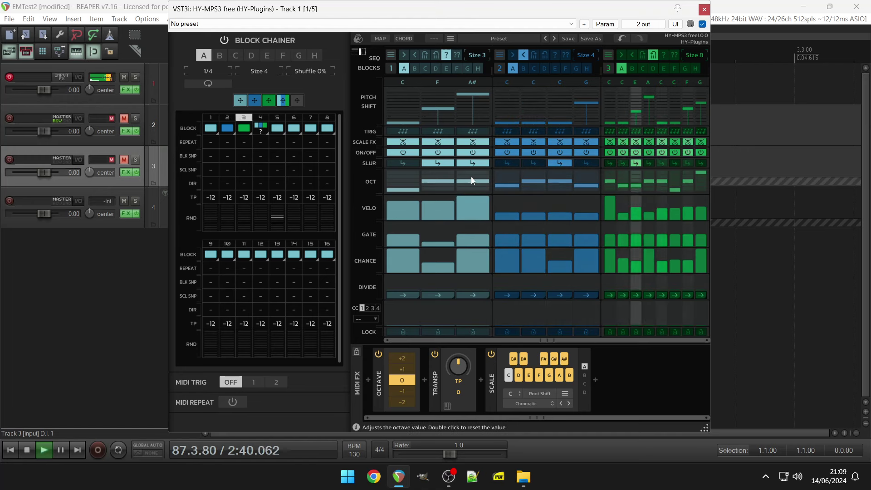
left_click_drag(443, 202, 411, 196)
left_click_drag(401, 234, 402, 231)
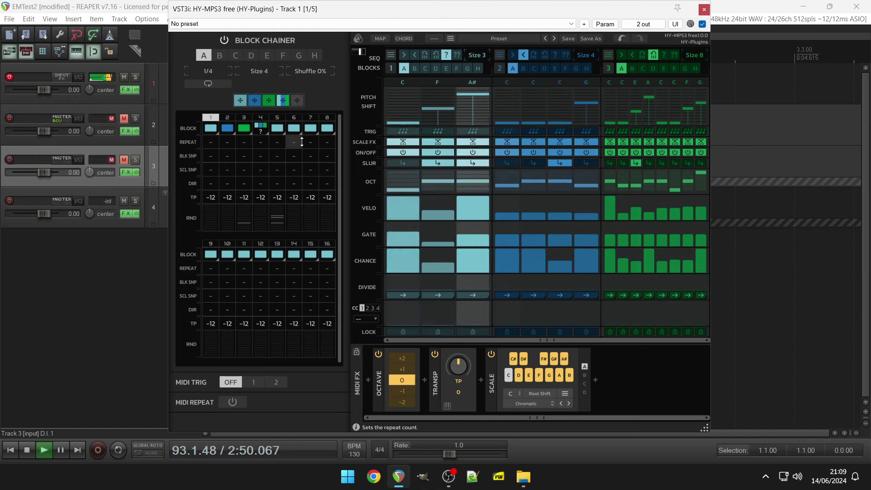
- In the block chainer, set step 3 to repeat x2 and assign Block3 to step 5
left_click_drag(238, 136, 245, 132)
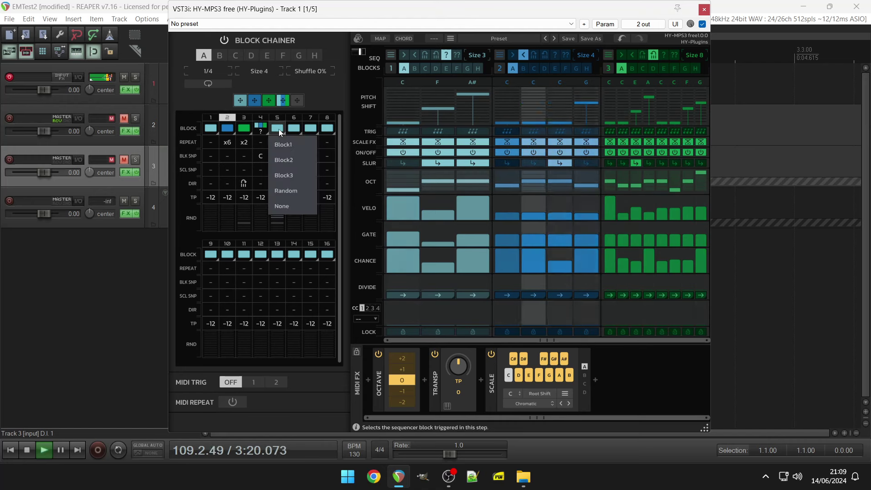
left_click(289, 176)
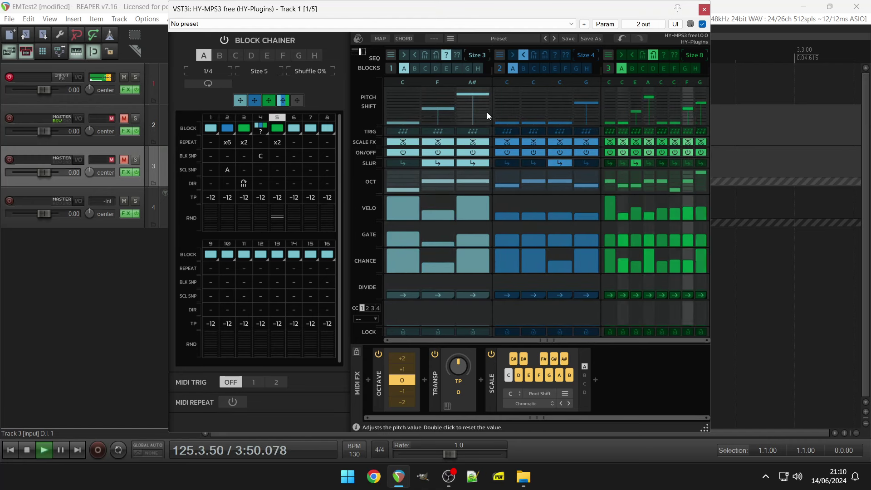
- Extend block 1 to size 8, lower the octaves of steps 5 and 7, and set the pitch of step 8 to F and step 5 to E
scroll(259, 71, "down", 1)
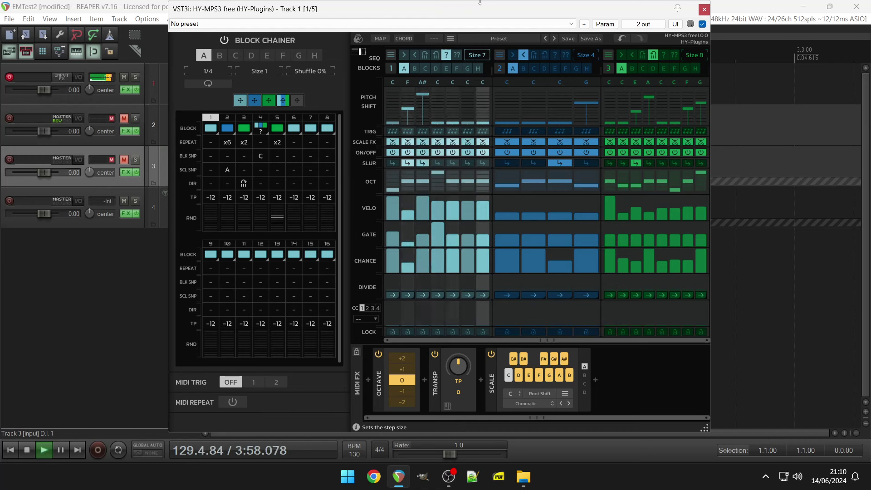
scroll(479, 42, "up", 1)
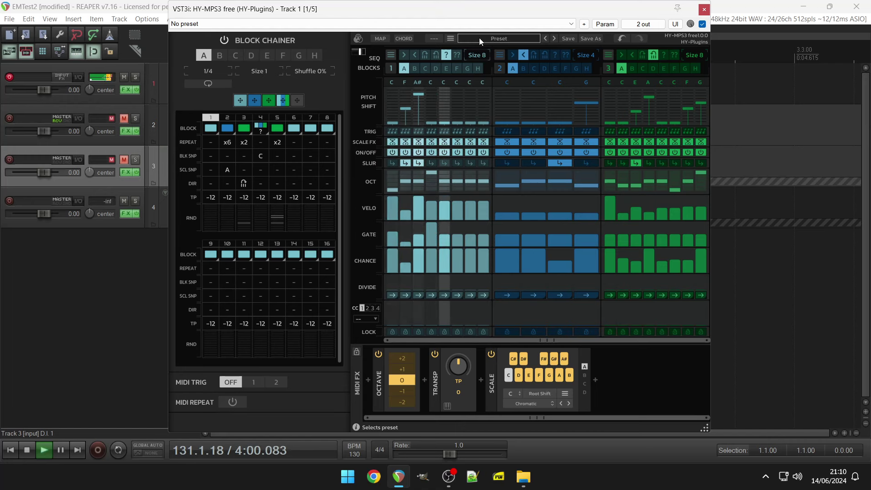
left_click(445, 194)
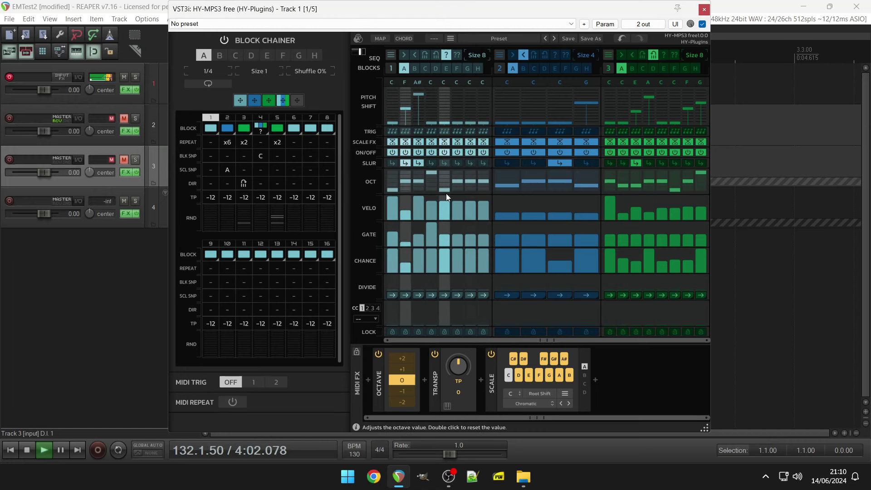
left_click(470, 189)
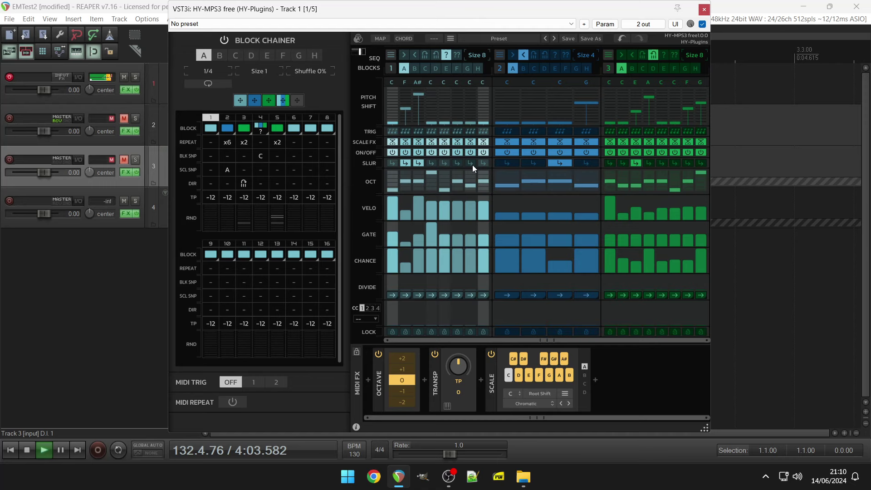
left_click(478, 109)
left_click(444, 111)
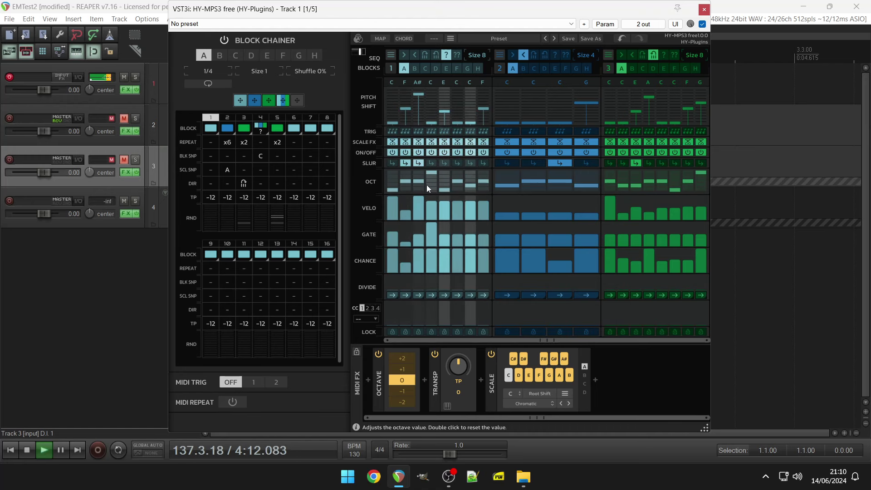
- Load the factory preset Pattern 02
left_click(519, 41)
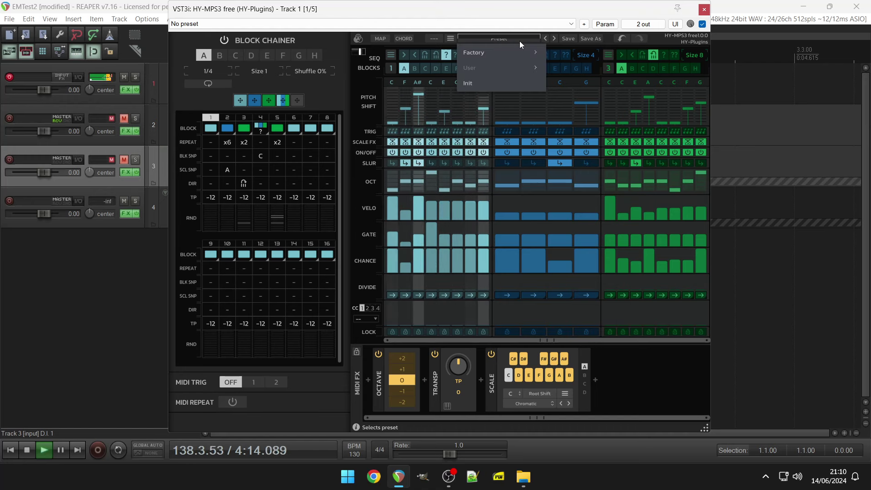
mouse_move(522, 51)
left_click(558, 67)
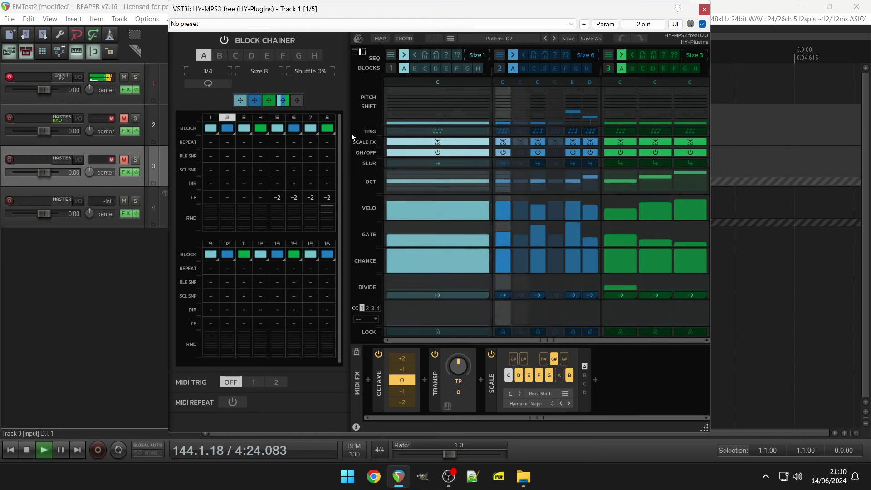
- In the block chainer, transpose step 7 to -5 and step 1 to -12, and set step 2's direction to backward
left_click_drag(311, 197, 313, 207)
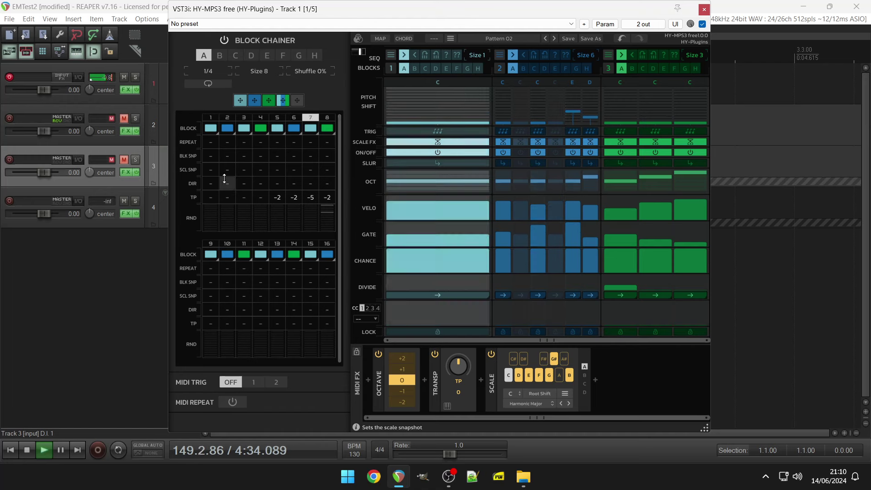
left_click_drag(210, 197, 215, 249)
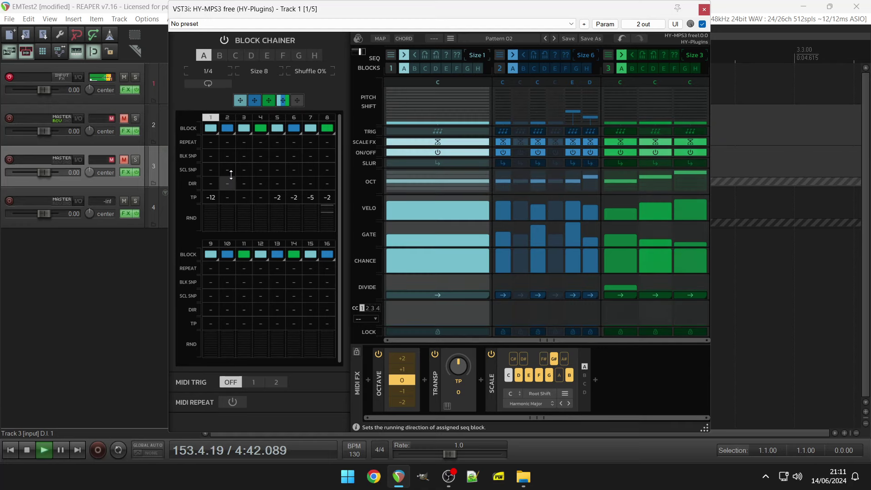
left_click_drag(231, 179, 230, 164)
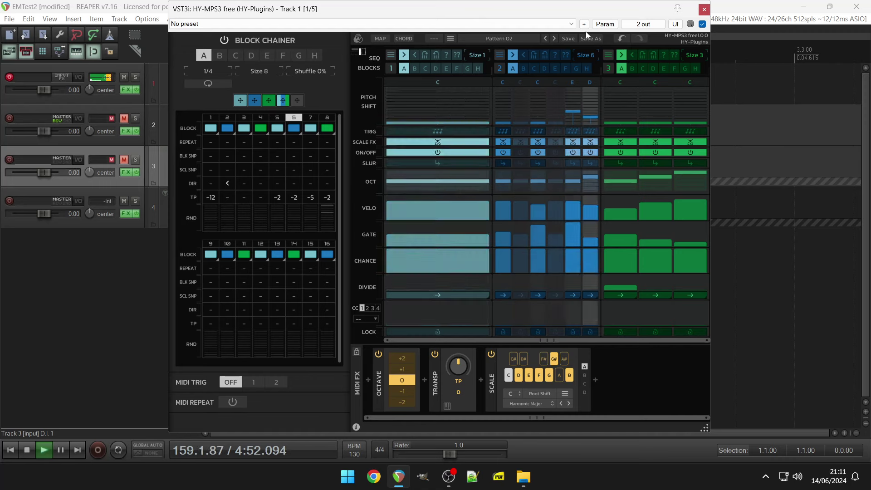
- Switch block 2 to snapshot D, lower the velocities of its steps 1, 3 and 4, and reduce block 3's step 2 chance to about half
left_click(546, 68)
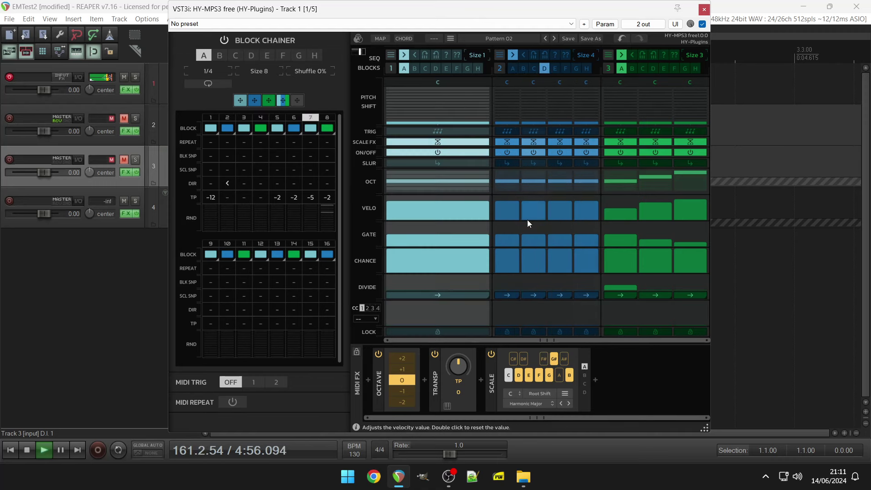
left_click(508, 216)
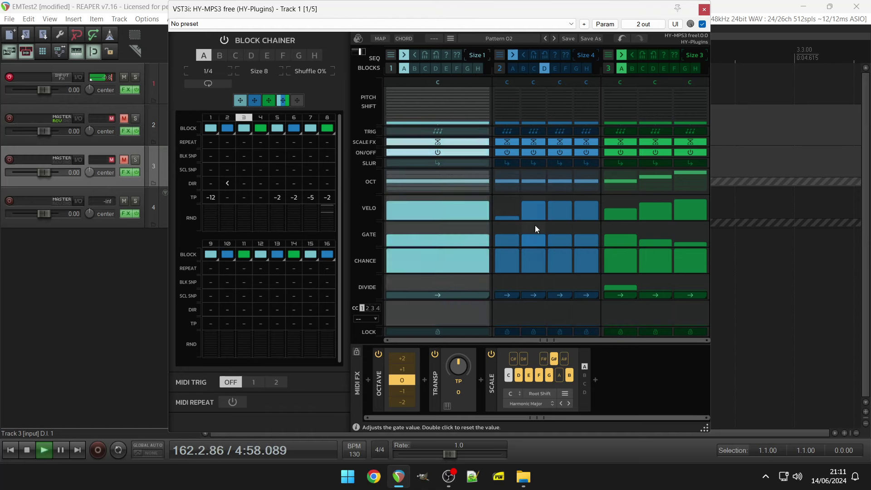
left_click(647, 263)
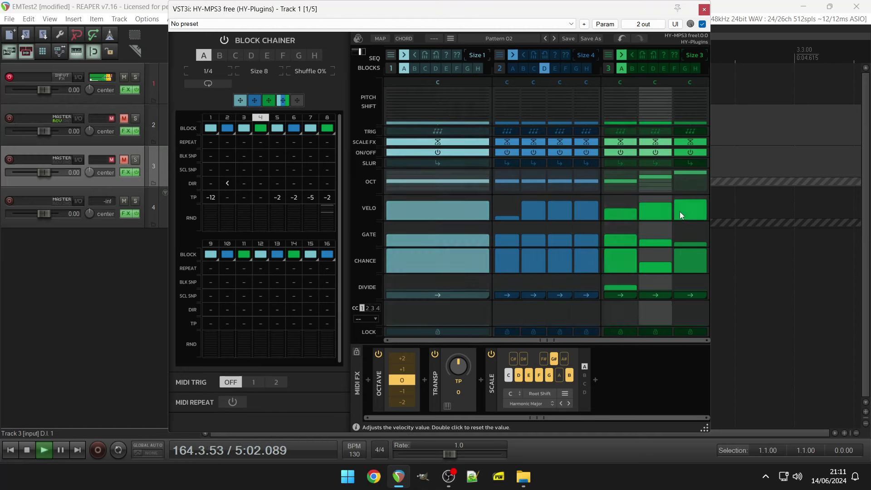
left_click(564, 210)
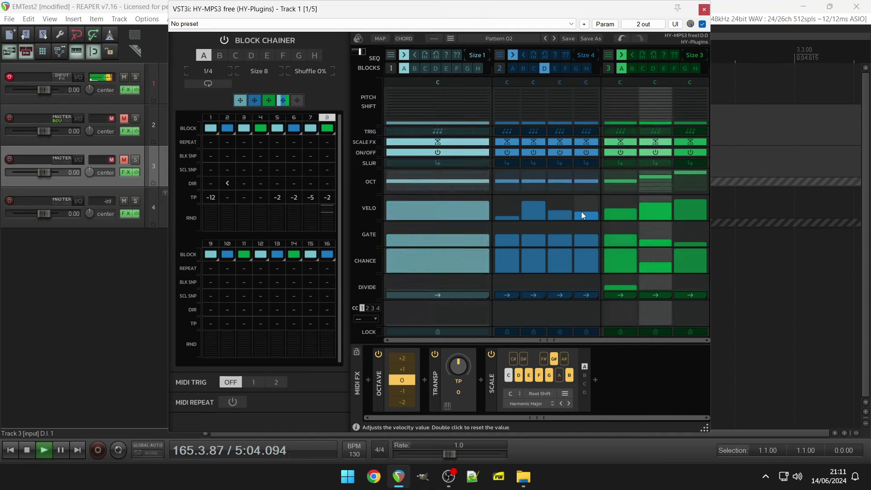
left_click(582, 211)
- Lower the octaves of block 2's step 4 and block 3's steps 1 and 3, and set the MIDI FX octave to -1
left_click(584, 187)
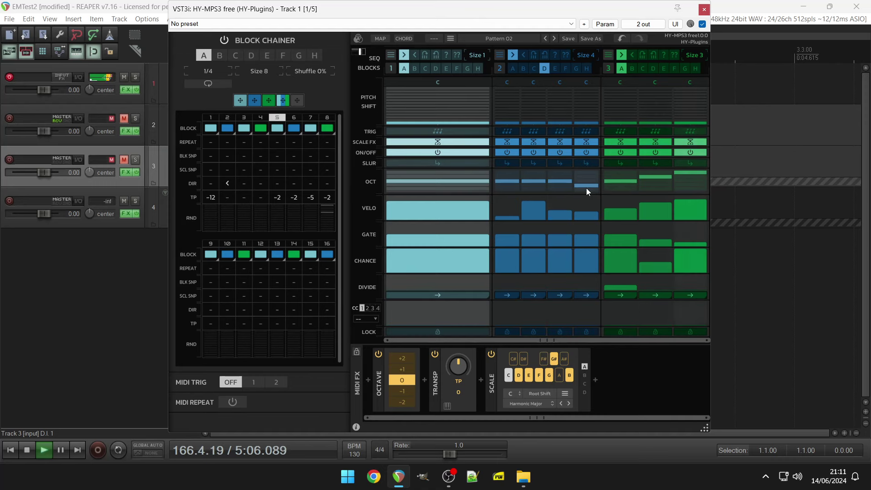
left_click(611, 188)
left_click(688, 187)
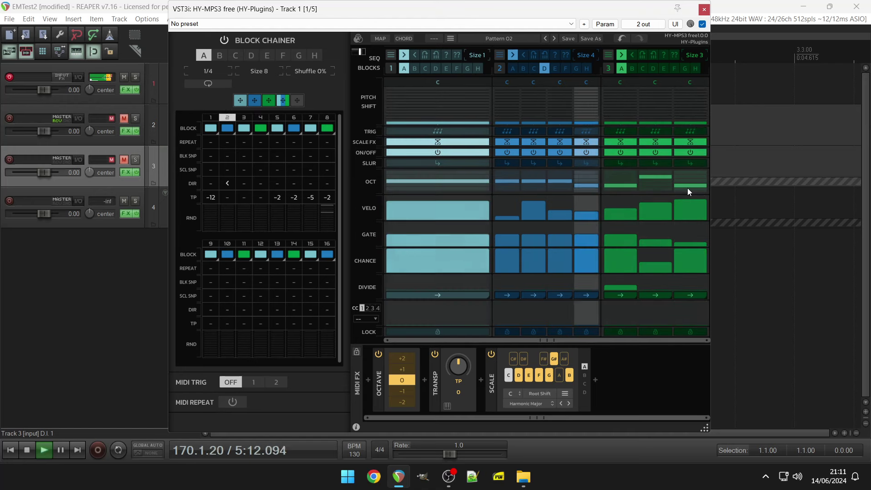
left_click(398, 391)
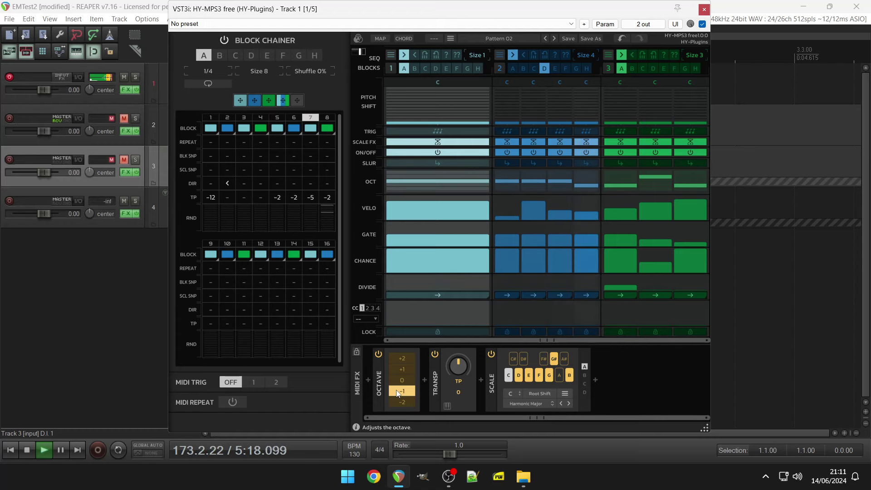
- Load the factory preset Pattern 03 without saving the current one, and set block 2's size to 1
left_click(595, 38)
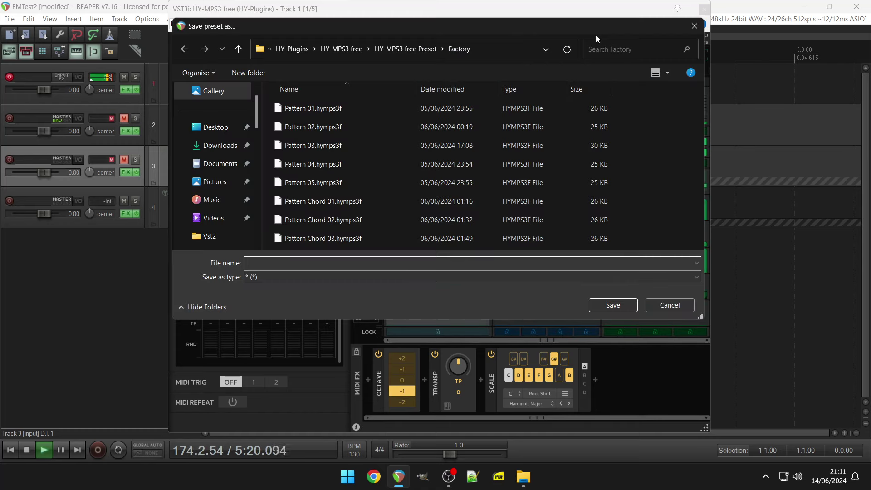
left_click(660, 306)
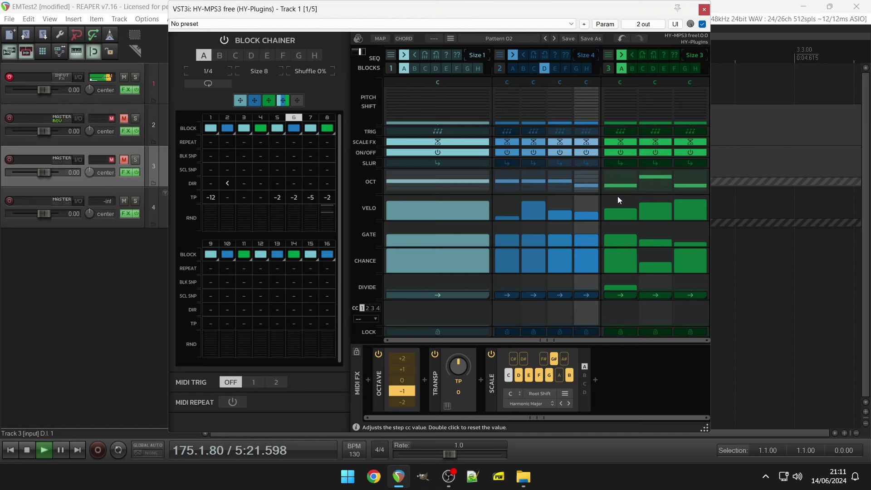
left_click(508, 39)
mouse_move(510, 50)
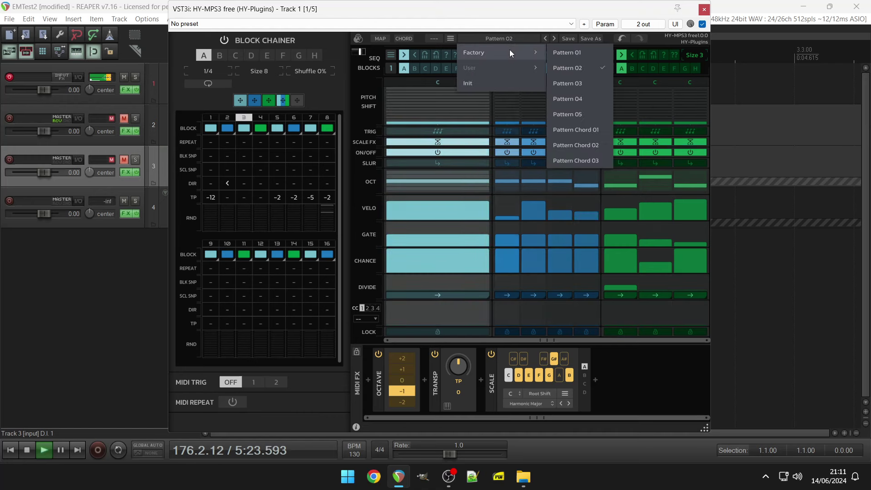
left_click(573, 86)
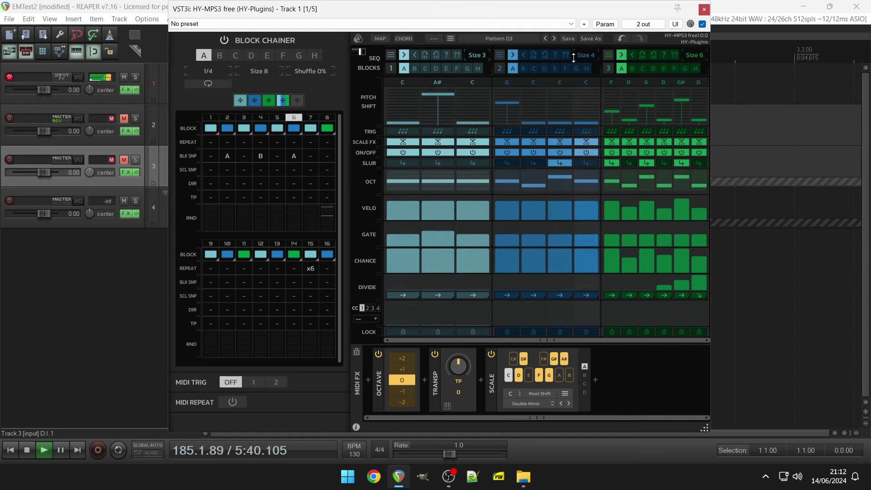
left_click_drag(584, 54, 584, 91)
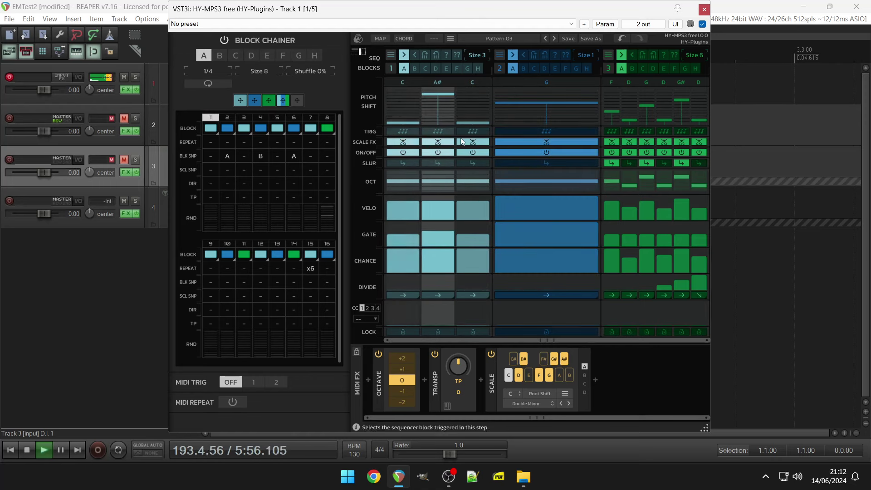
- Load the factory preset Pattern 04
left_click(527, 40)
mouse_move(527, 53)
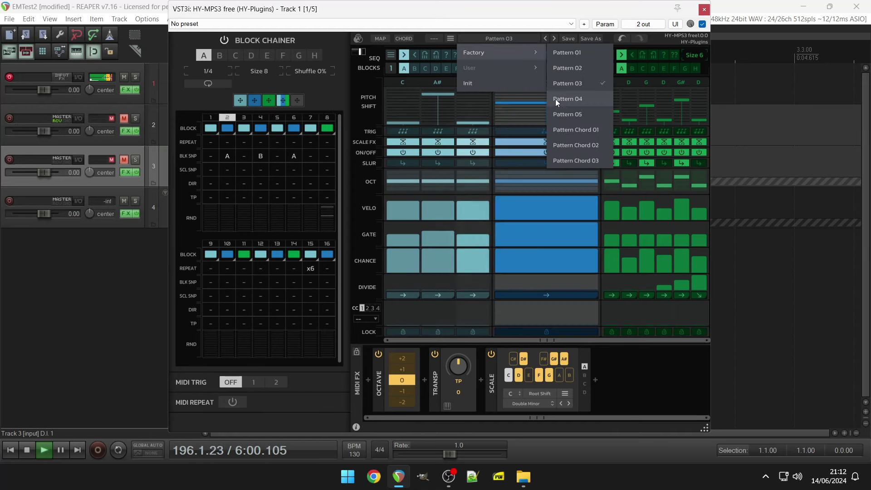
left_click(557, 100)
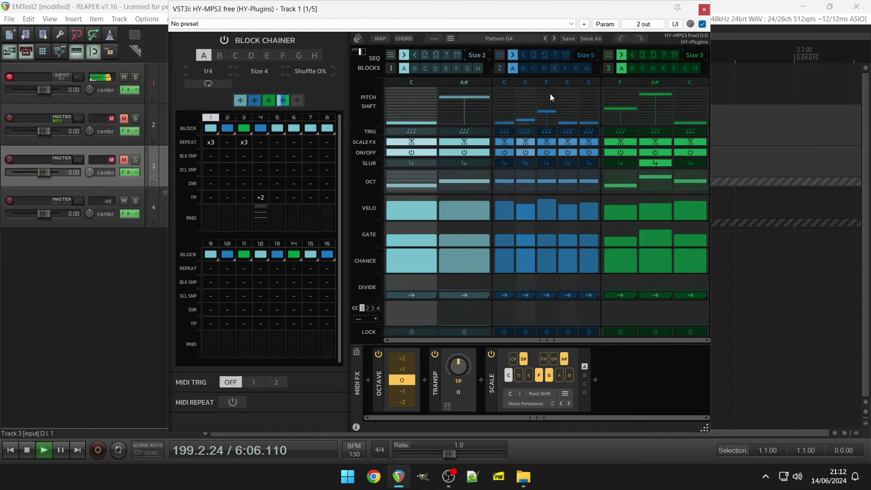
- Load the factory preset Pattern 05
left_click(527, 40)
mouse_move(528, 53)
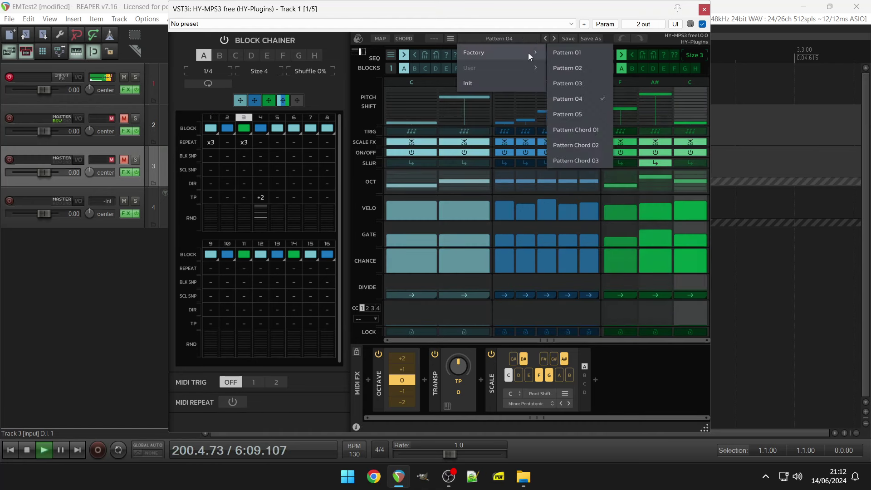
left_click(562, 115)
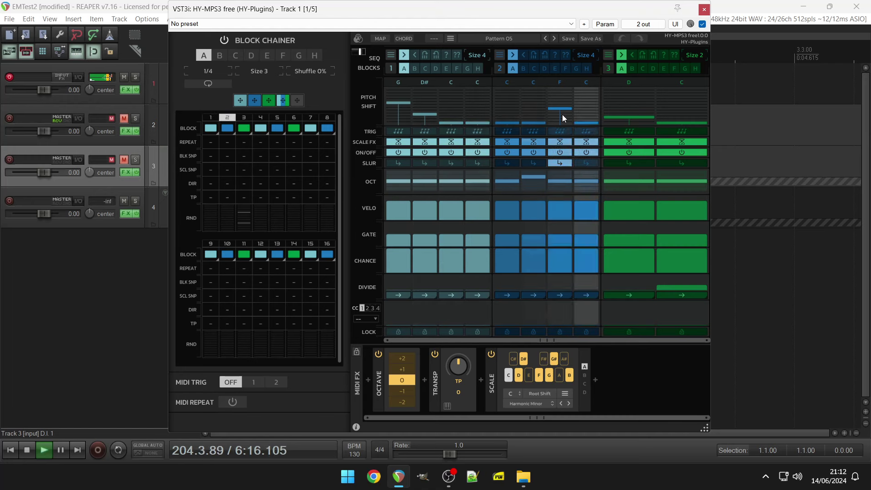
- In the block chainer, set step 3 to repeat x3 and assign Random as the block for step 2
left_click_drag(244, 141, 261, 114)
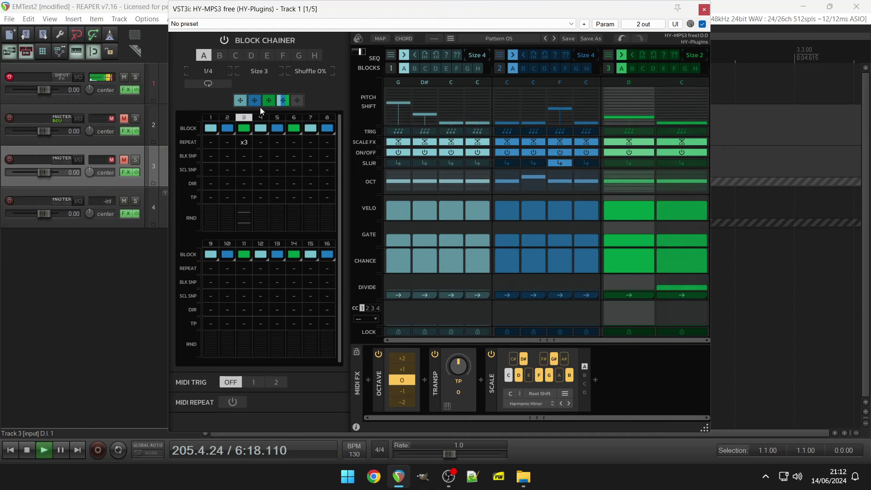
left_click(227, 129)
left_click(241, 190)
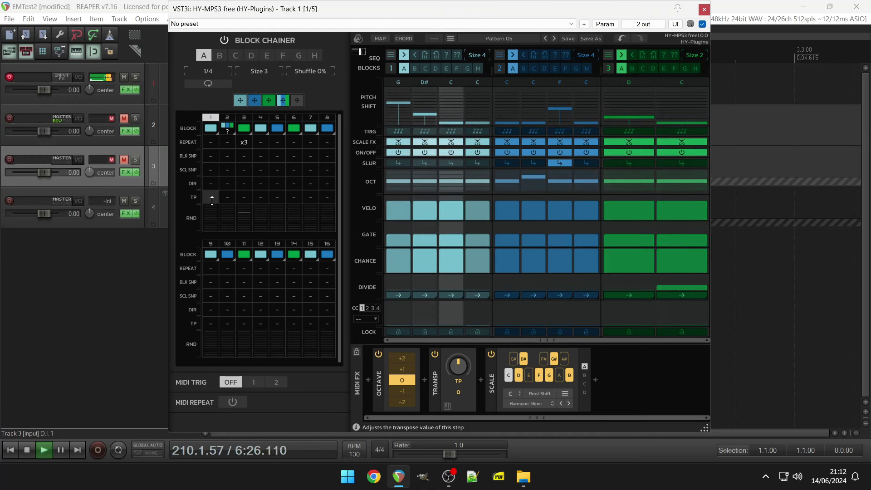
- In the block chainer, set step 1's transpose to -2 and the chain size to 4
left_click_drag(211, 197, 212, 210)
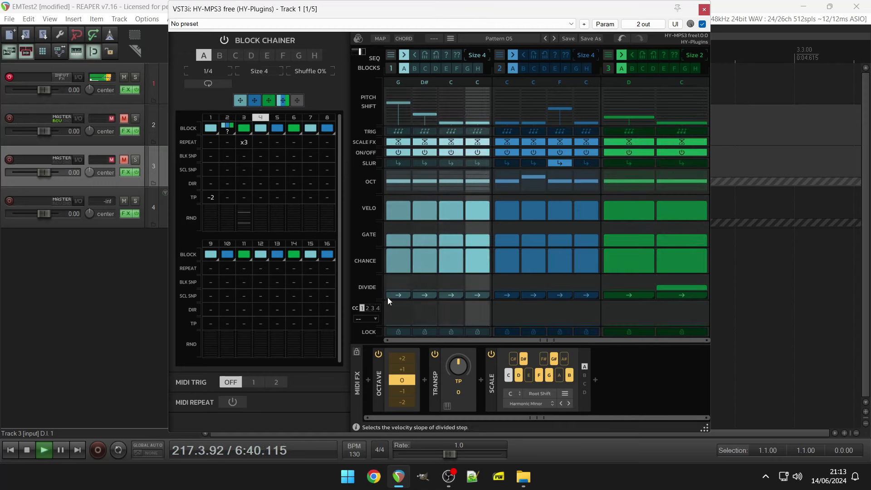
- Try octave shifts of -1, -2 and +2 in the MIDI FX section, and return the octave to 0
left_click(402, 392)
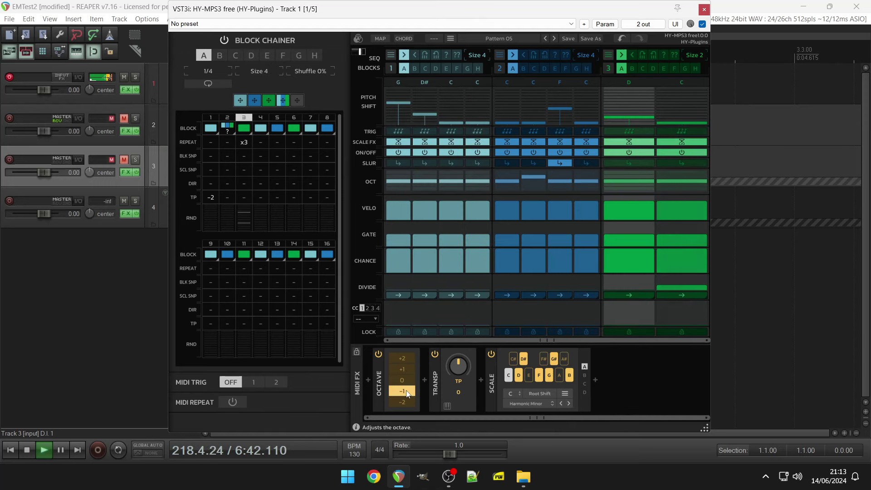
left_click(407, 403)
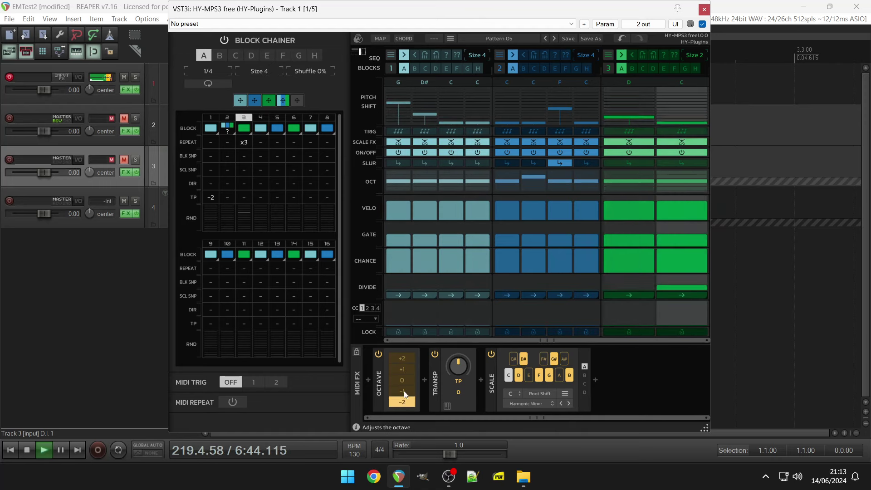
left_click(401, 359)
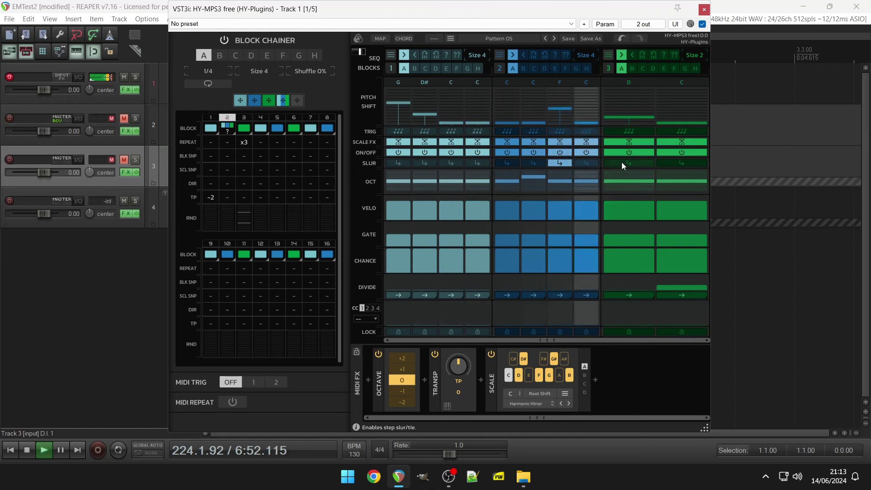
- On block 3's first step, enable slur, lower the octave and raise the pitch to G
left_click_drag(628, 184, 629, 191)
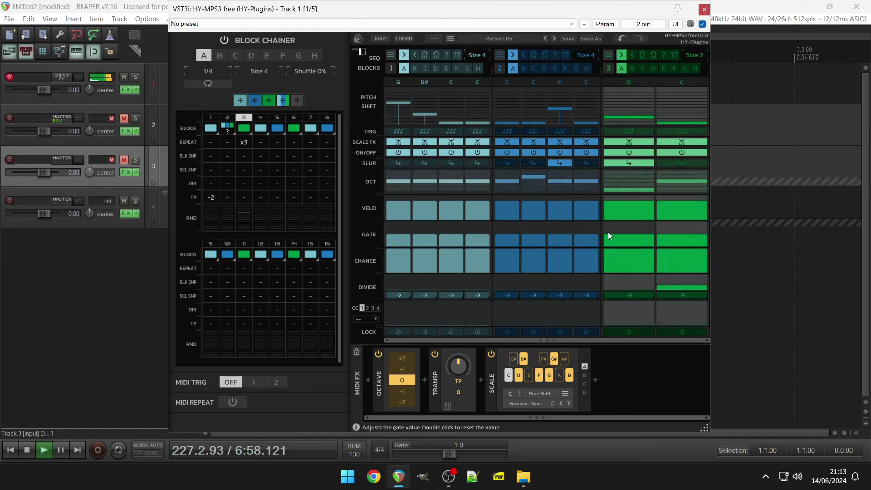
scroll(634, 111, "up", 3)
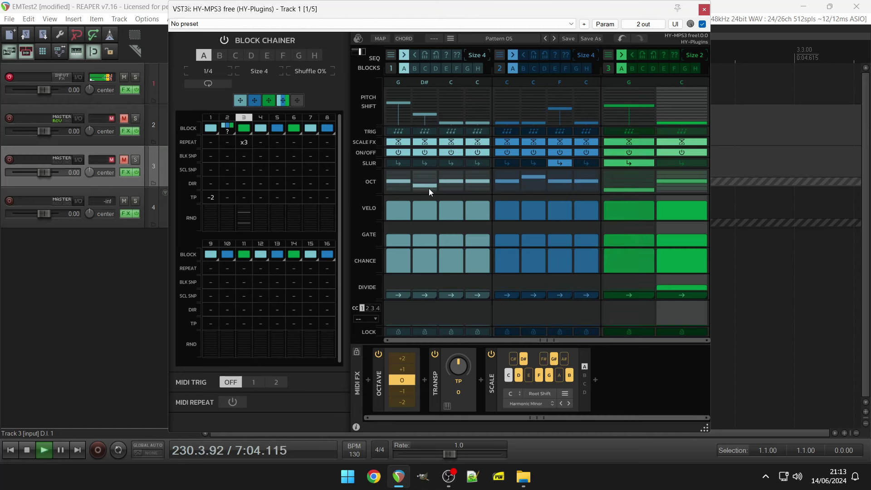
- In block 1, lower step 2's octave, raise the gates of steps 2 and 3, and reduce step 3's velocity
scroll(429, 189, "down", 1)
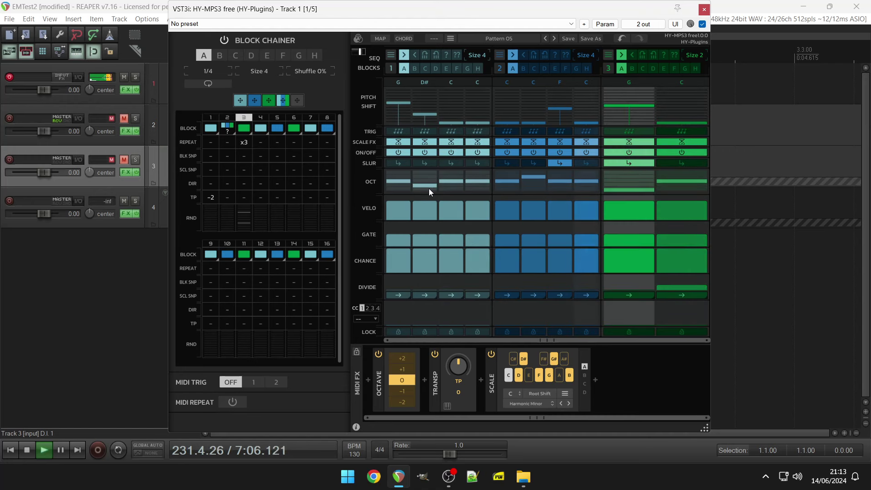
left_click_drag(424, 233, 451, 224)
left_click(451, 211)
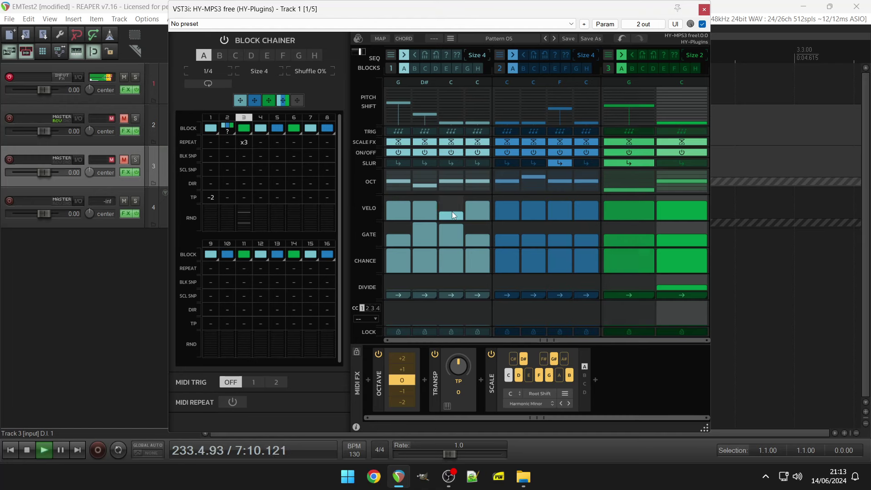
- Lower the trigger chance of block 1's step 3, block 2's steps 2 and 4, and block 3's step 1
left_click(446, 274)
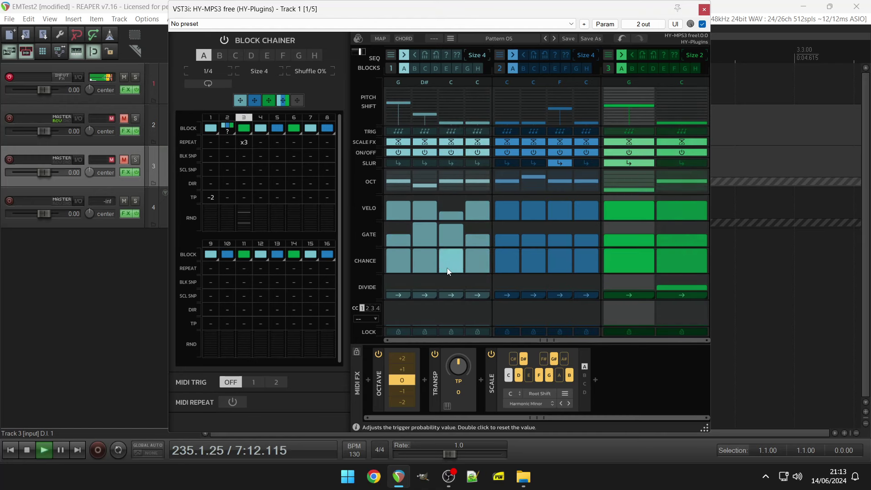
left_click(541, 265)
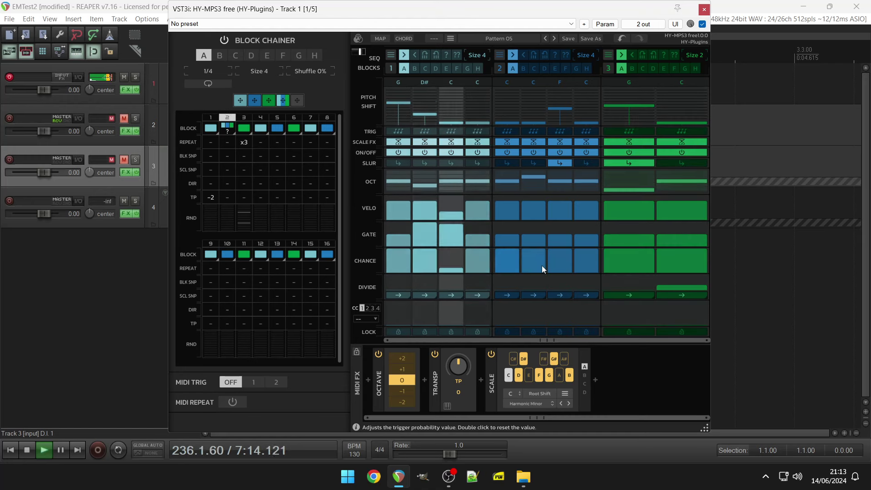
left_click(581, 259)
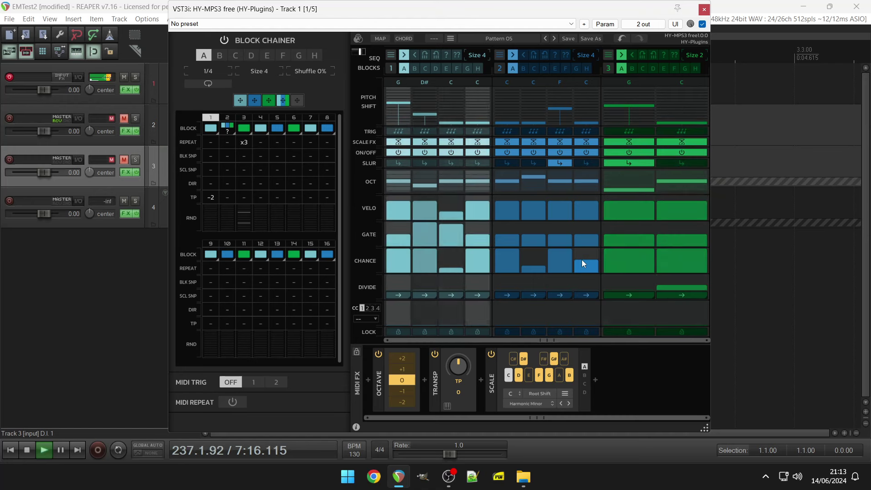
left_click(638, 257)
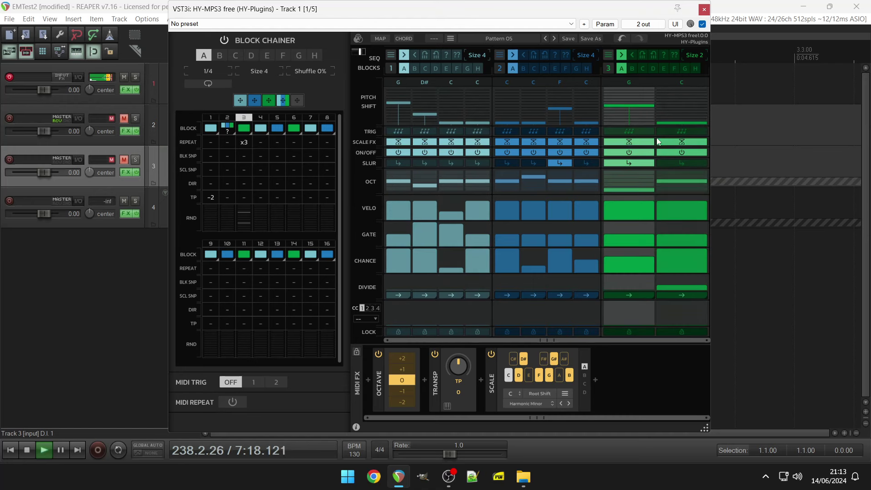
- Load the factory preset Pattern Chord 01
left_click(513, 38)
mouse_move(513, 59)
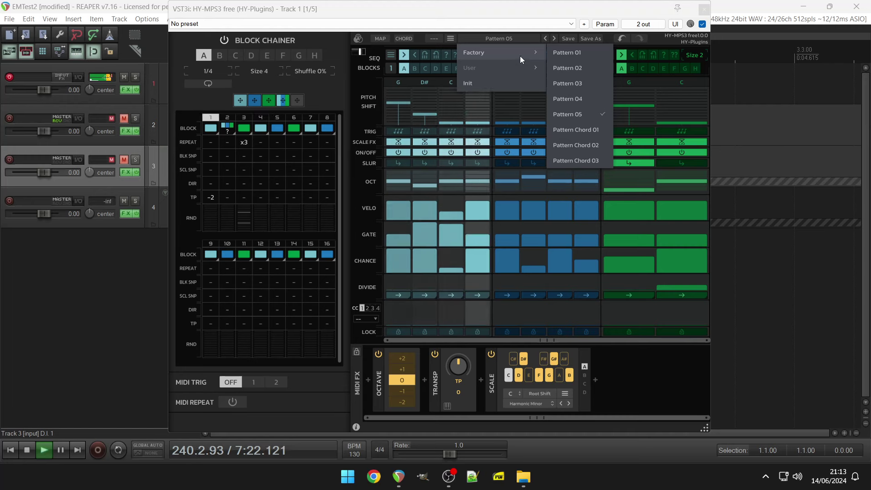
left_click(571, 130)
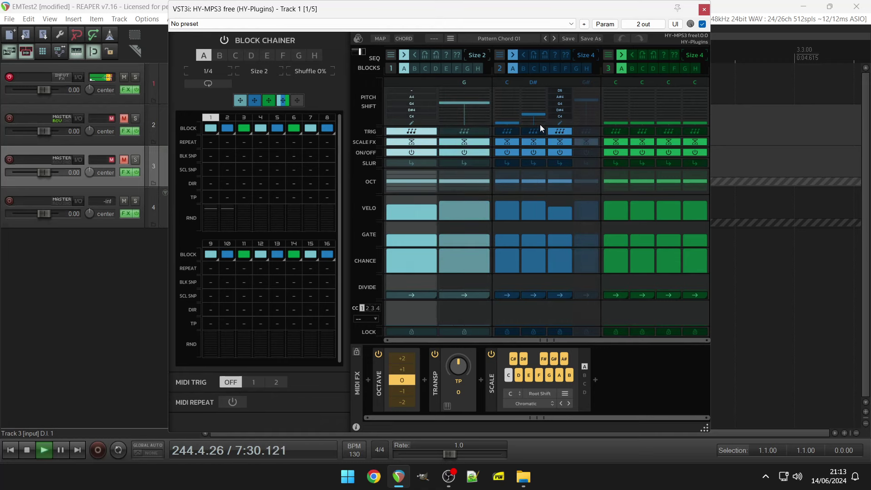
- Switch block 2's first step to a chord and enter the notes F4, G#4 and A#4
left_click(510, 132)
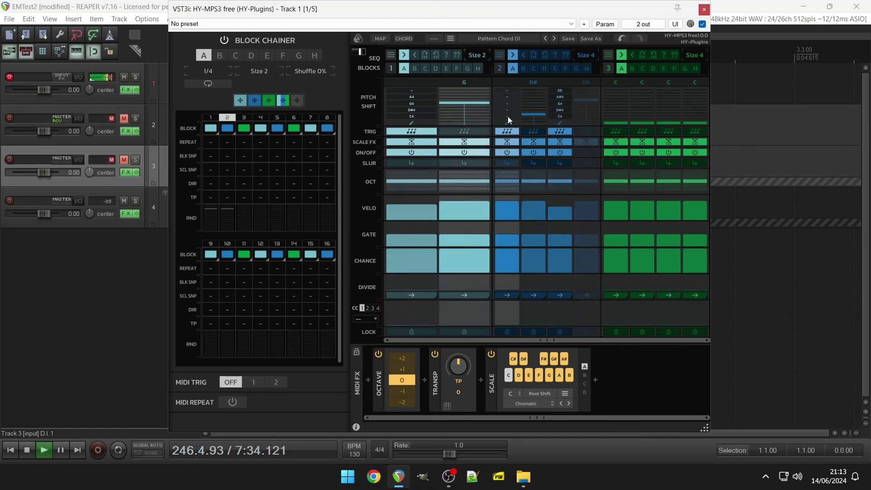
left_click(508, 117)
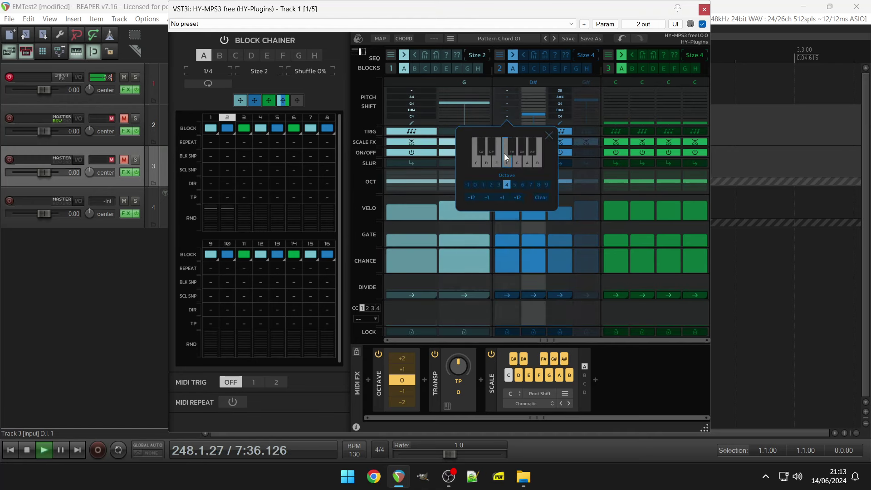
left_click(504, 110)
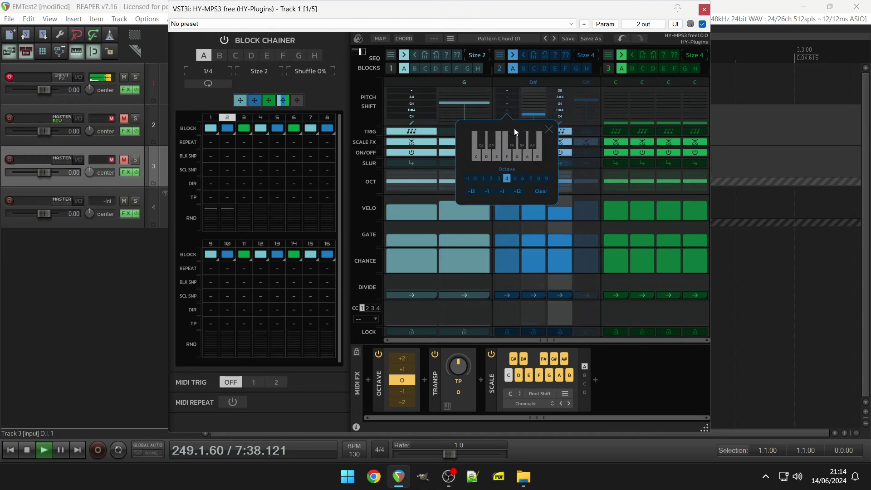
left_click(522, 141)
left_click(507, 97)
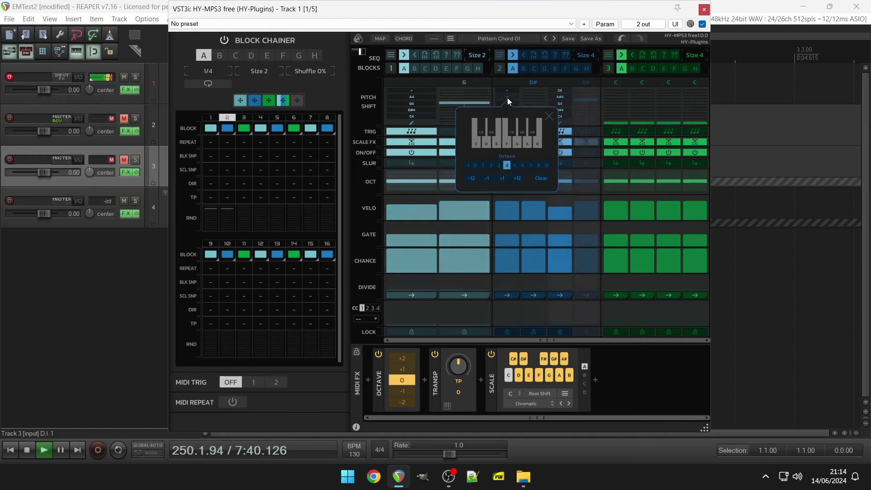
left_click(532, 129)
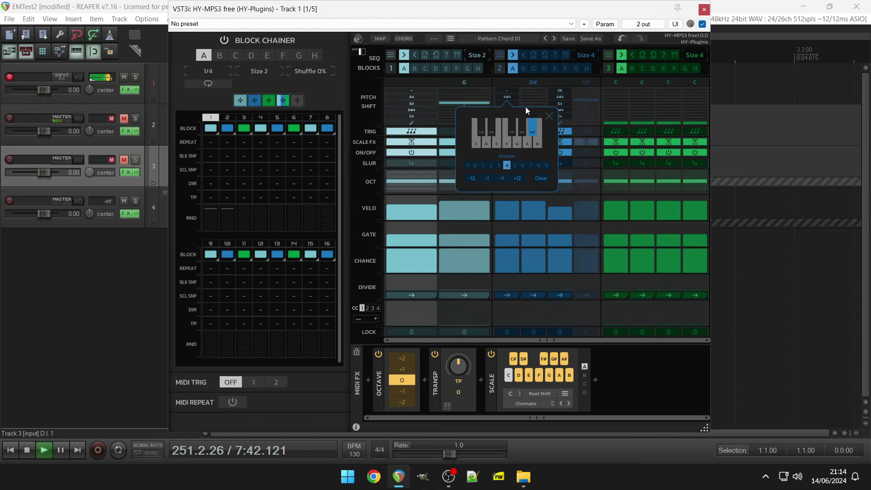
- Try different top notes for block 2's first chord, choose C in octave 2, and shift it one semitone down and back up
left_click(510, 92)
left_click(538, 134)
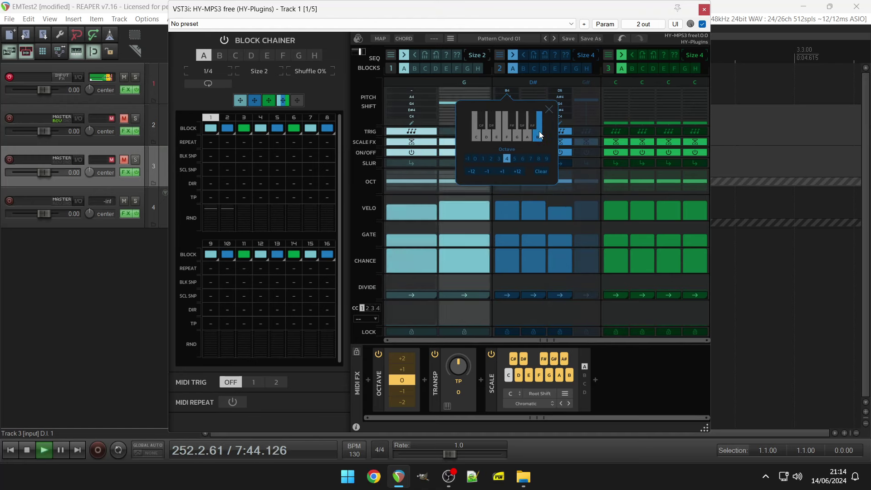
left_click(529, 133)
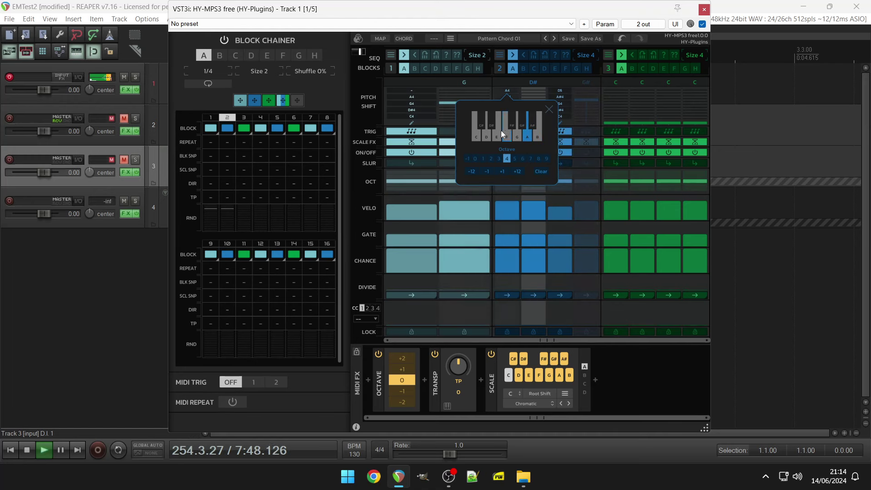
left_click(475, 134)
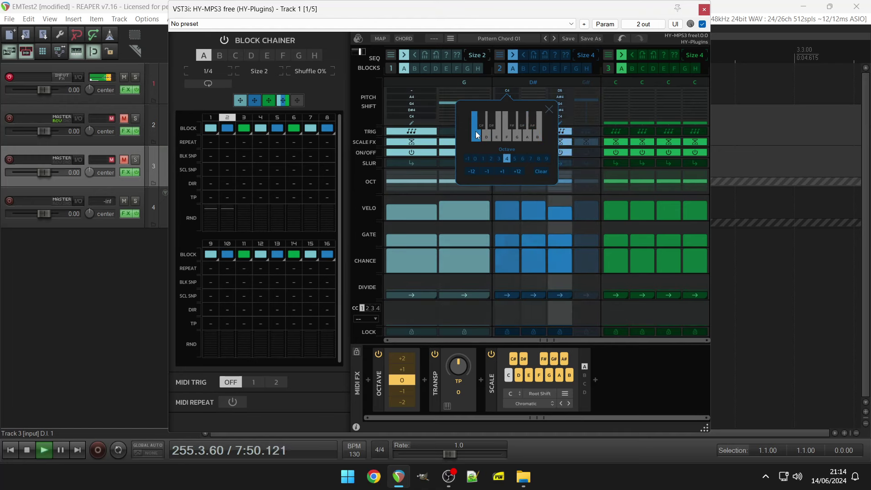
left_click(492, 159)
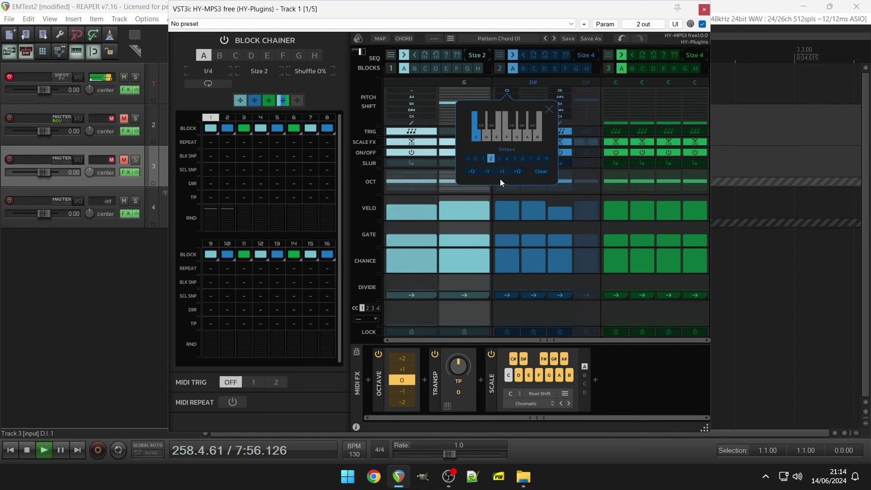
left_click(488, 174)
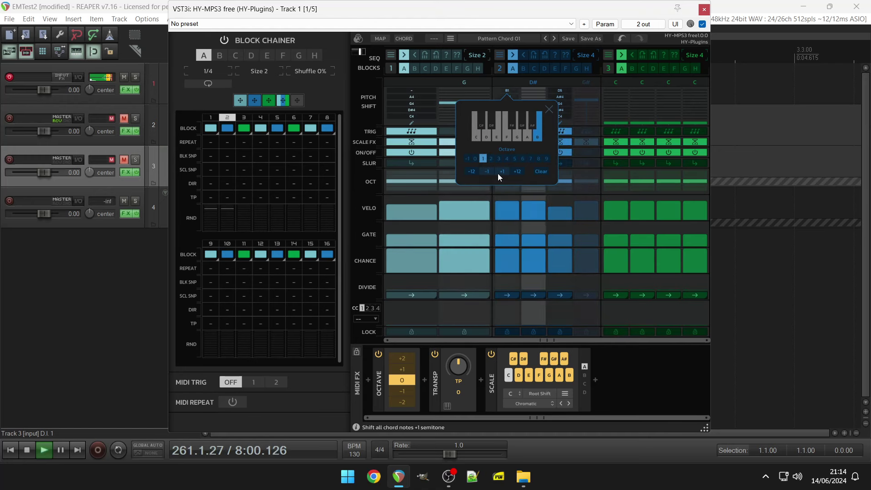
left_click(501, 172)
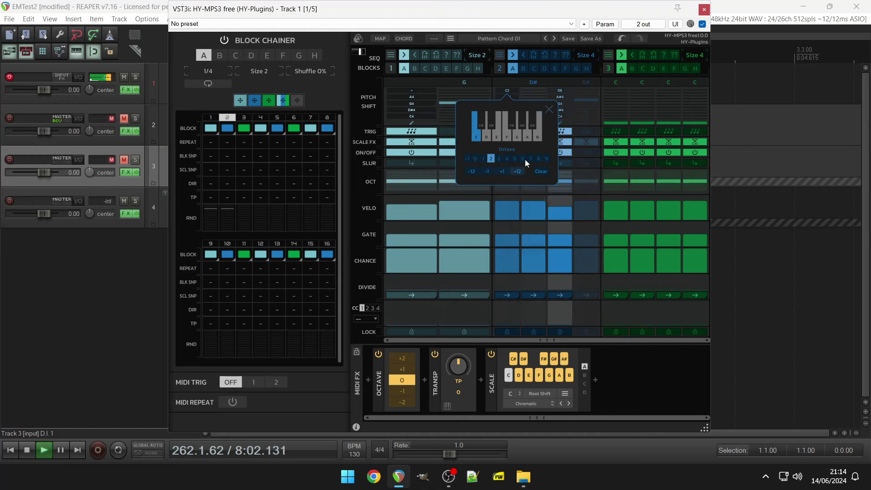
left_click(548, 112)
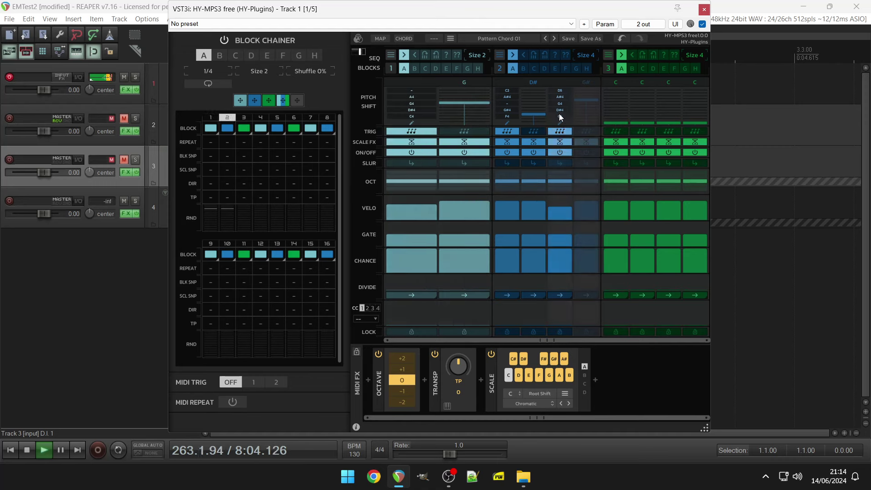
- Change the G4 note in block 2's third-step chord to G#4
left_click(561, 103)
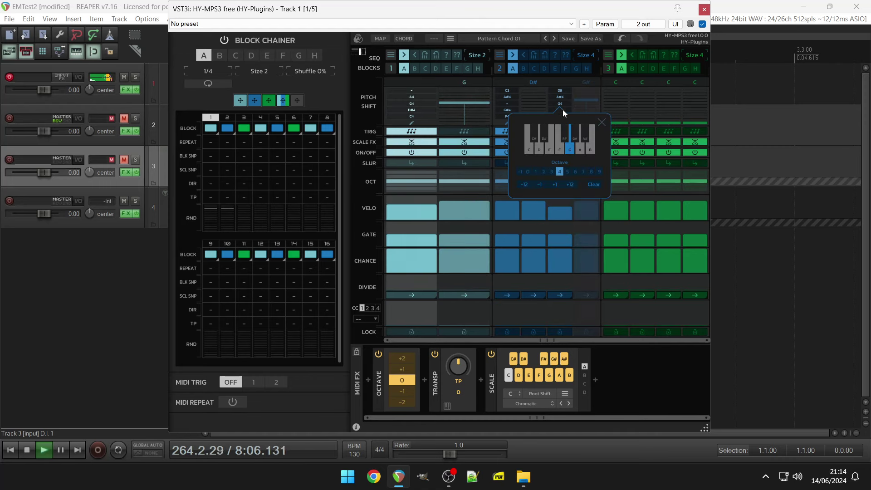
left_click(576, 134)
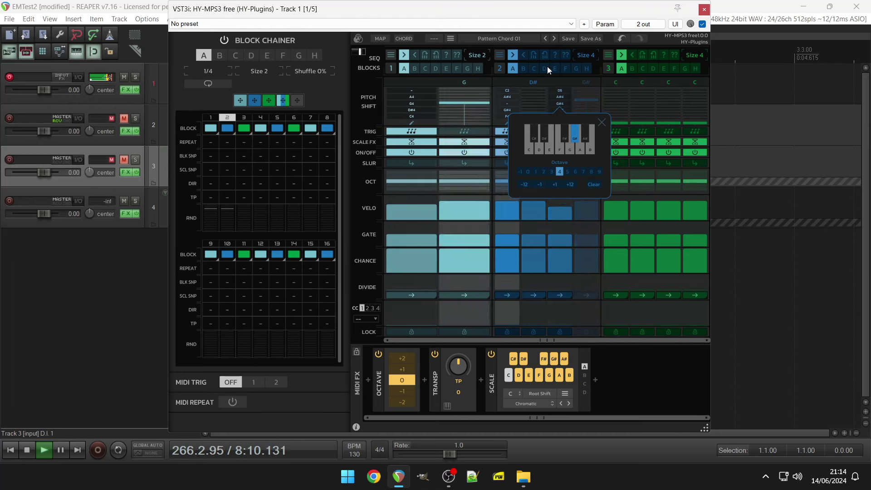
- Reload the factory preset Pattern Chord 01, discarding the chord edits
left_click(494, 40)
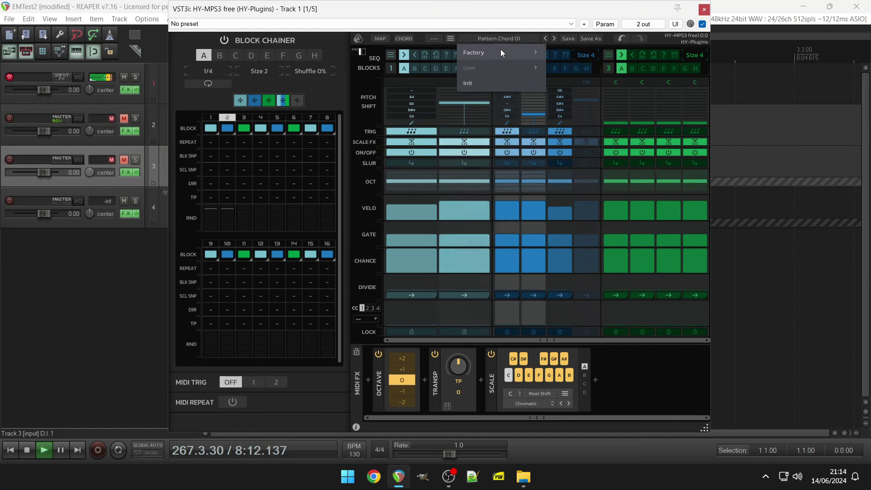
mouse_move(502, 51)
left_click(571, 138)
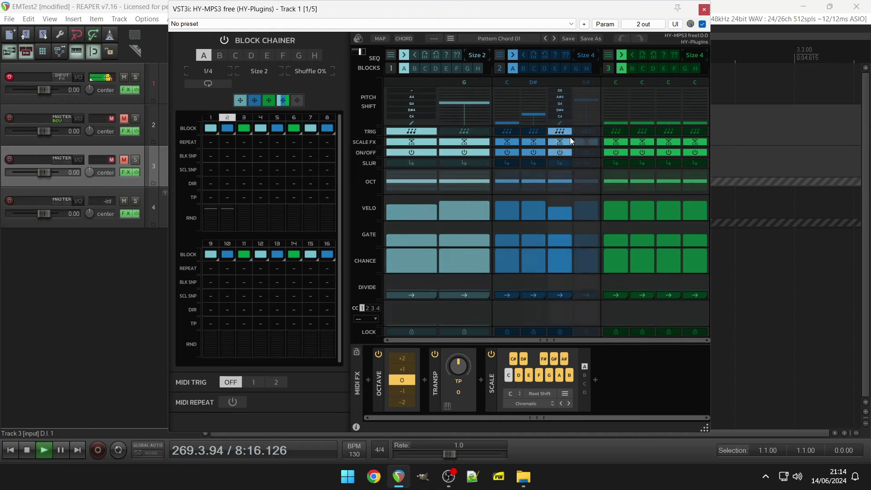
- Set the top note of the chord on block 1's first step to A4
left_click(419, 91)
left_click(431, 132)
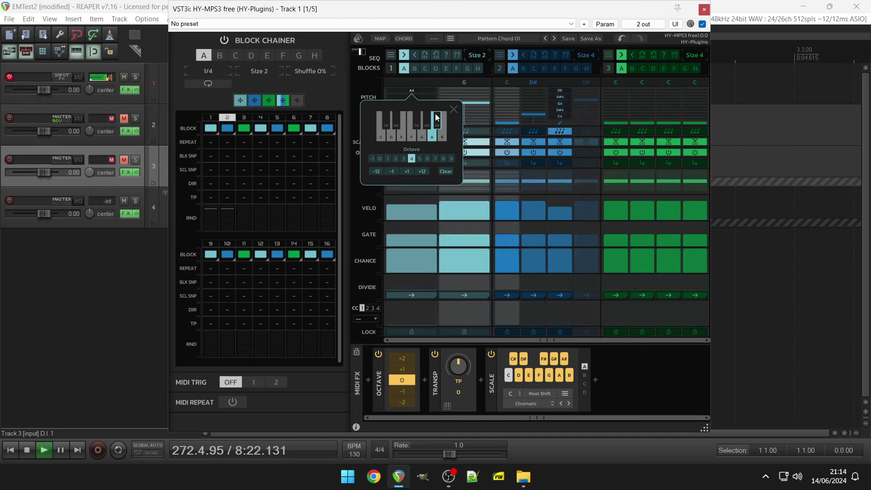
left_click(453, 109)
- Set the fifth note of the chord on block 1's first step to E4 and the fourth note to F#4
left_click(423, 118)
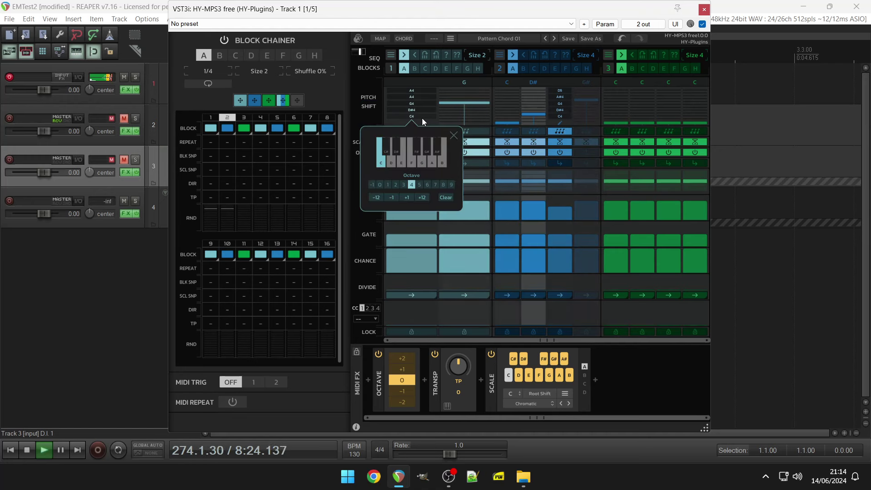
left_click(401, 159)
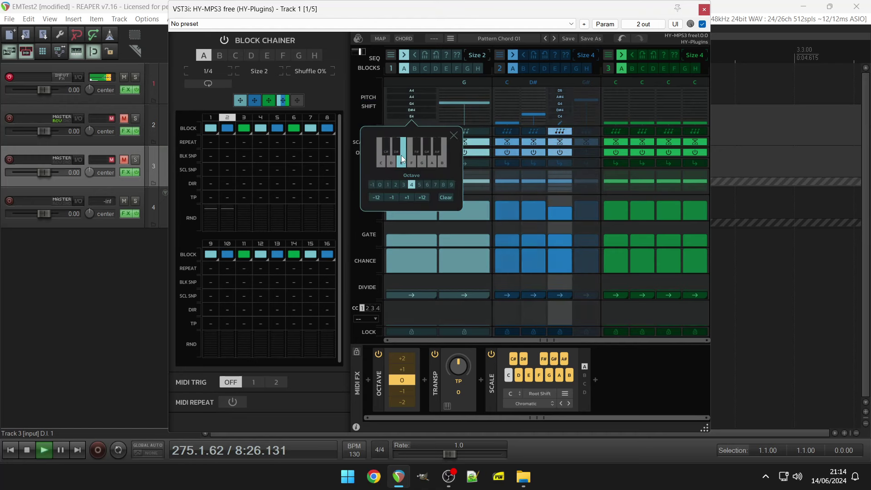
left_click(419, 109)
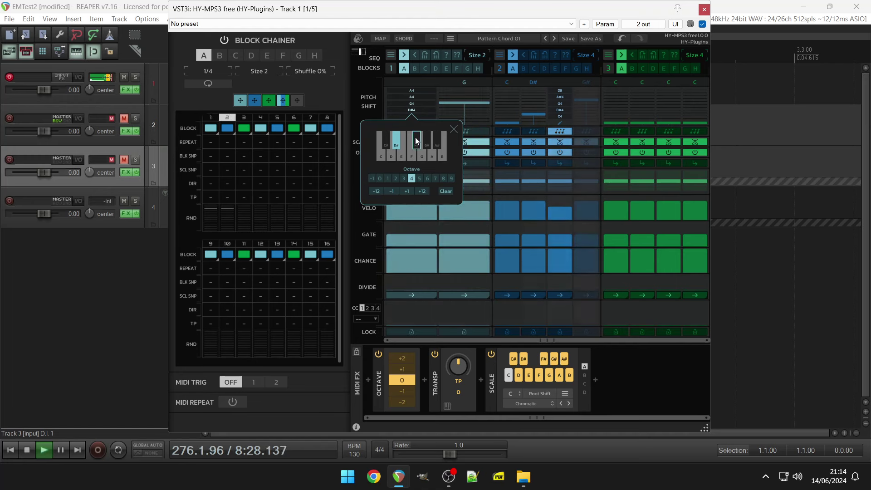
left_click(415, 137)
- Change the third note of block 1's first-step chord to G#4 and the second note to A#4
left_click(421, 104)
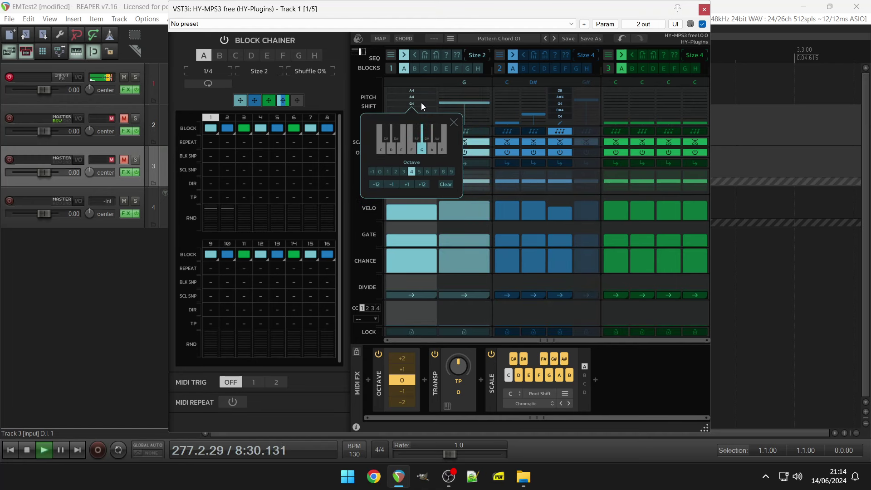
left_click(429, 128)
left_click(419, 95)
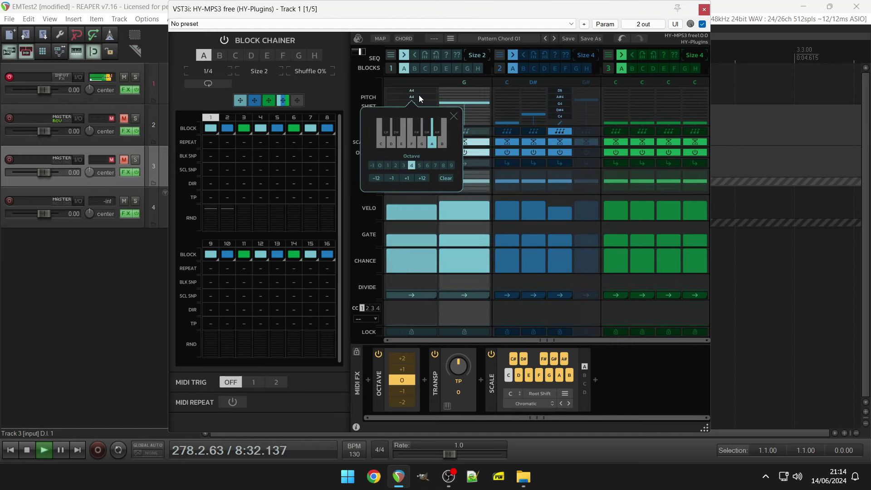
left_click(438, 124)
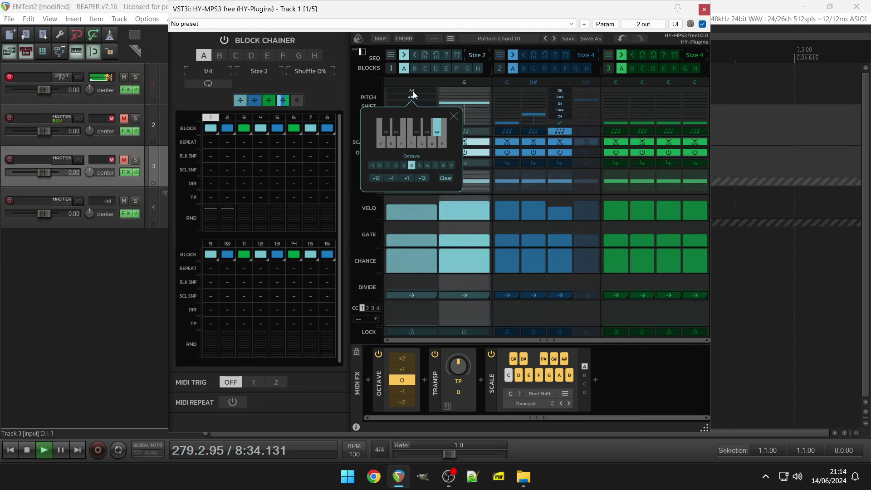
- Set the top note of block 1's first-step chord to D#4 and close the note editor
left_click(414, 89)
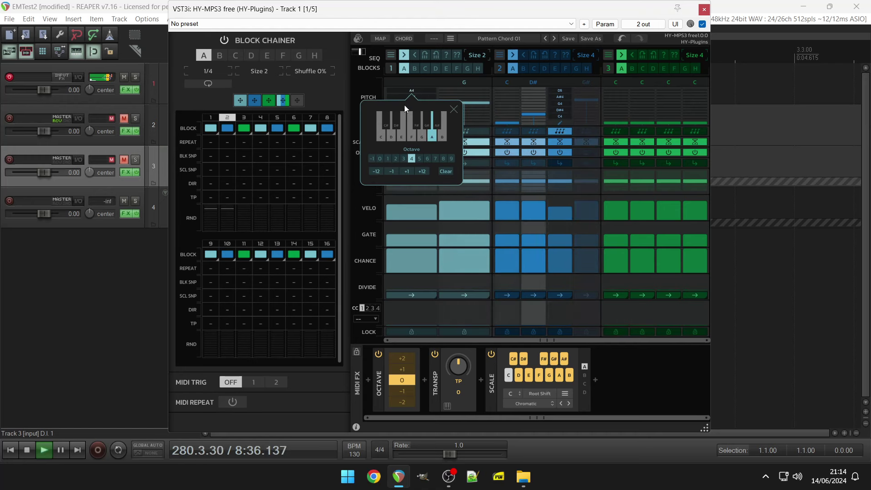
left_click(393, 117)
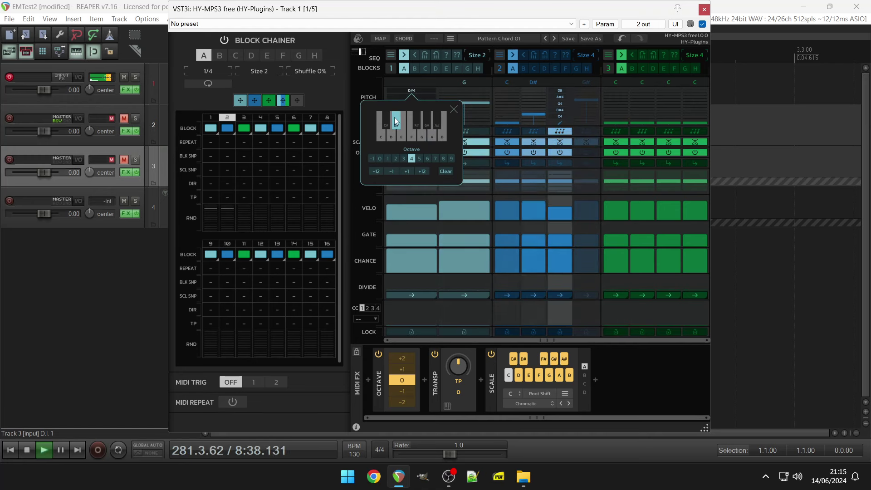
left_click(480, 23)
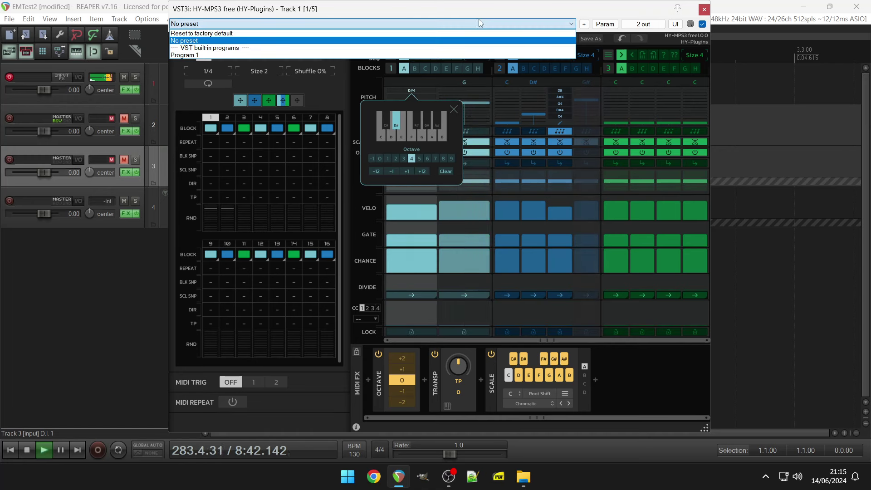
left_click(516, 109)
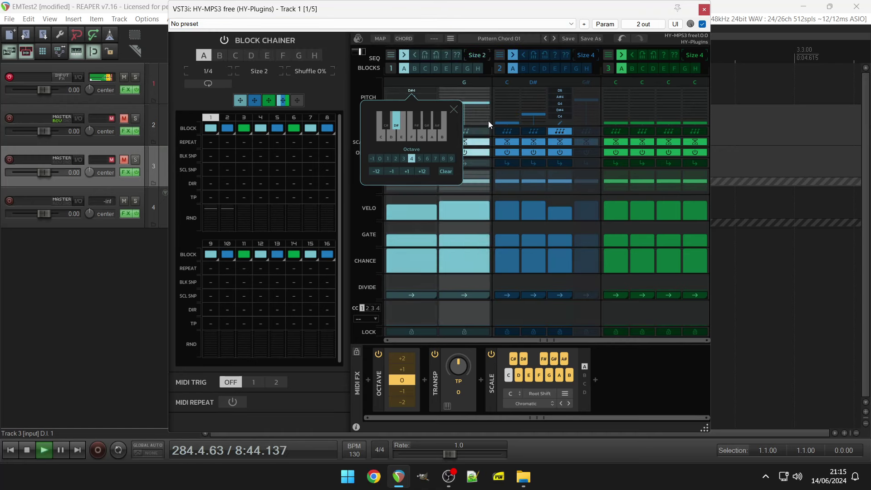
left_click(451, 109)
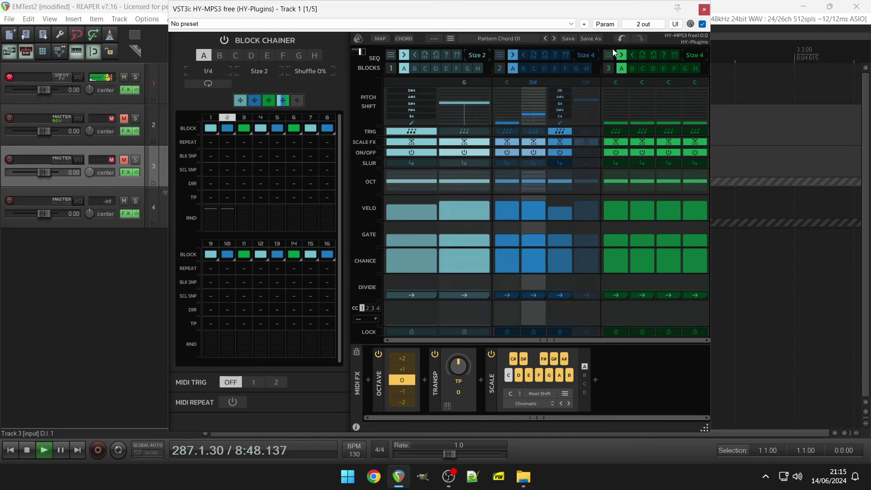
- Load the factory preset Pattern Chord 03, followed by Pattern Chord 02
left_click(527, 39)
mouse_move(532, 50)
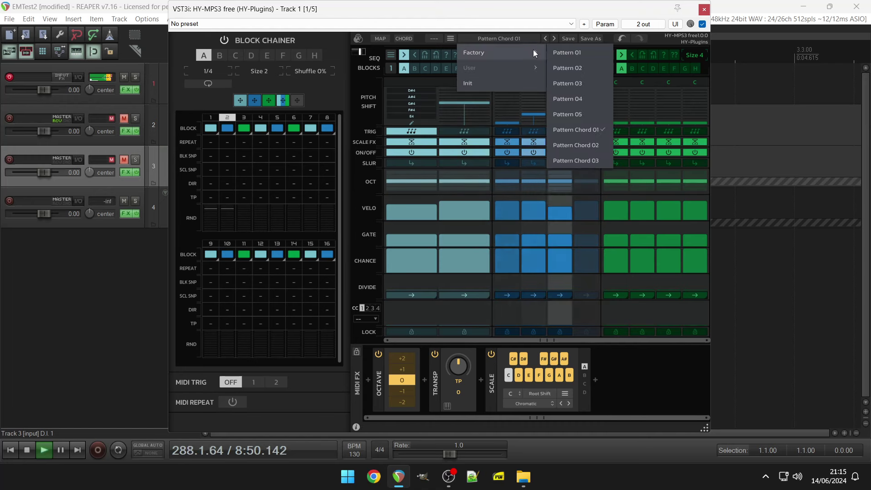
left_click(566, 161)
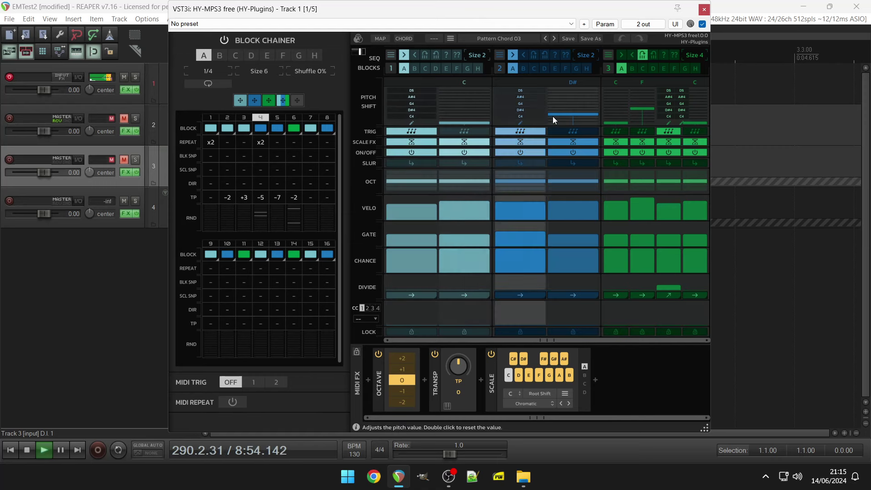
left_click(533, 39)
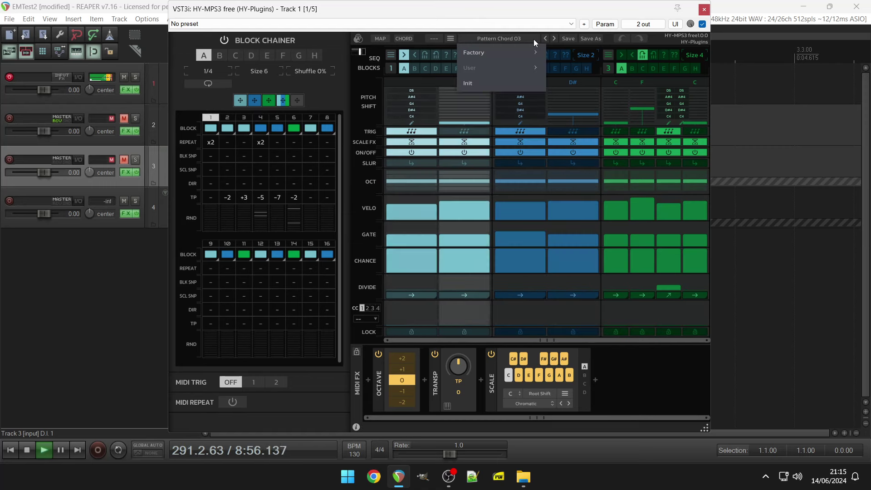
mouse_move(535, 59)
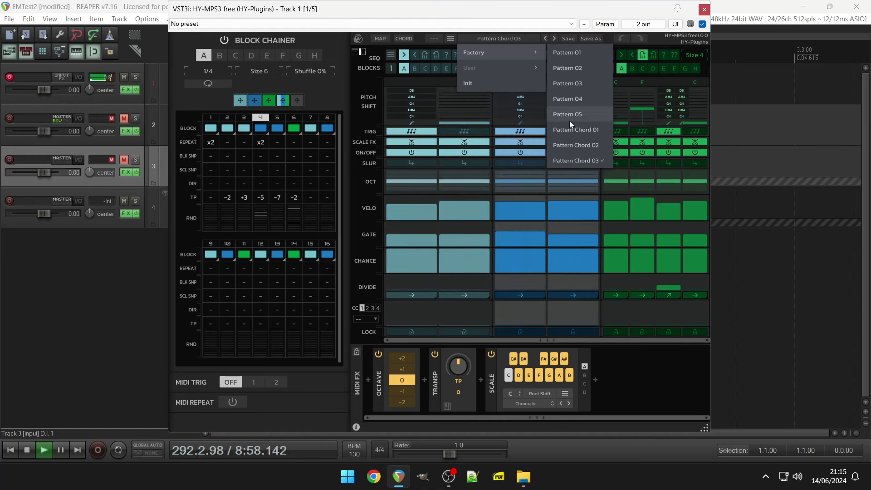
left_click(570, 143)
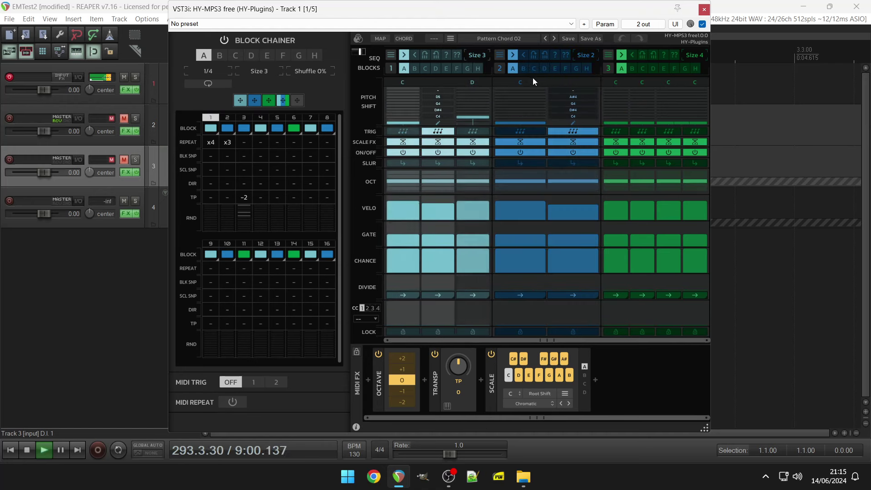
- Load the factory preset Pattern 01
left_click(519, 40)
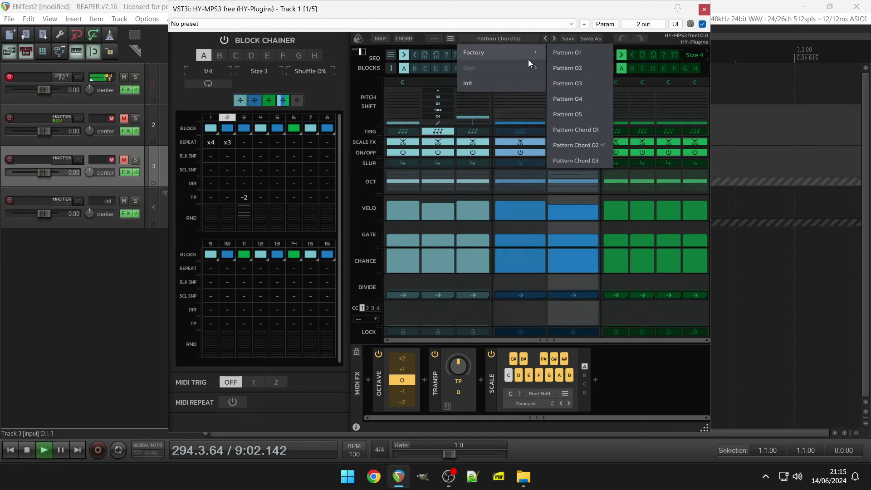
left_click(524, 14)
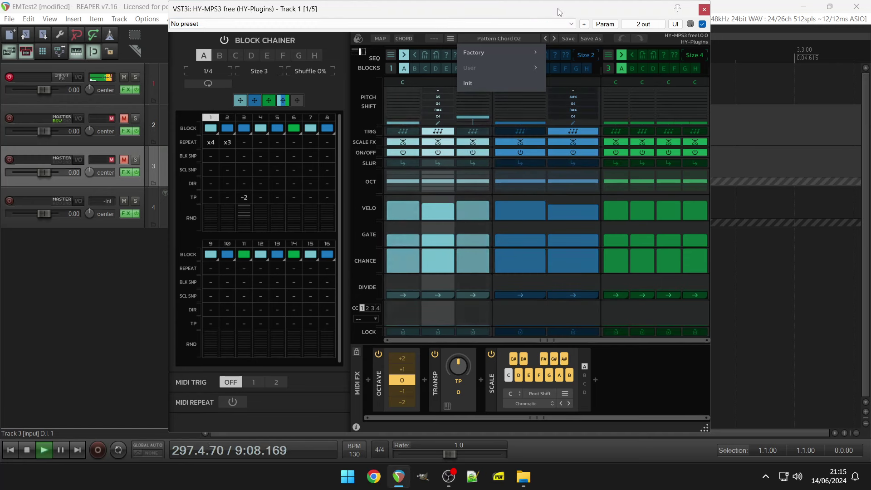
mouse_move(526, 51)
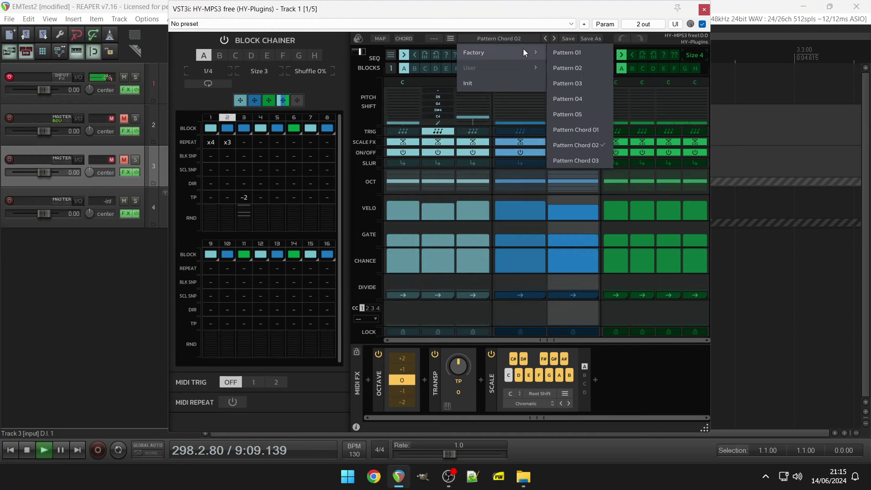
left_click(565, 55)
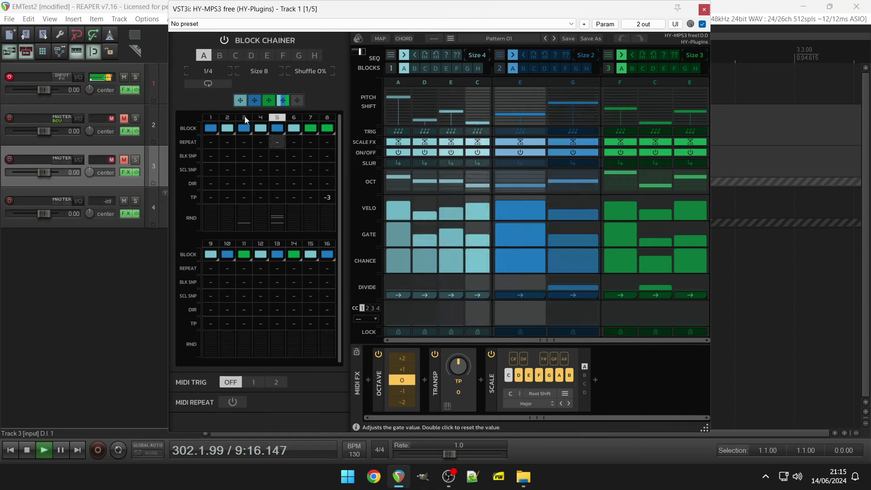
- Reduce the Block Chainer size to 1 and set block 2's sequence size to 4
left_click_drag(273, 72, 273, 84)
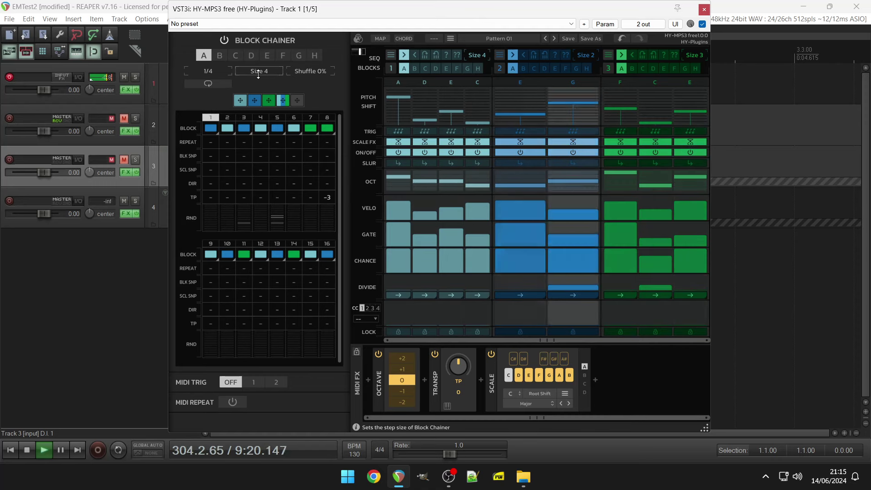
left_click_drag(258, 74, 258, 87)
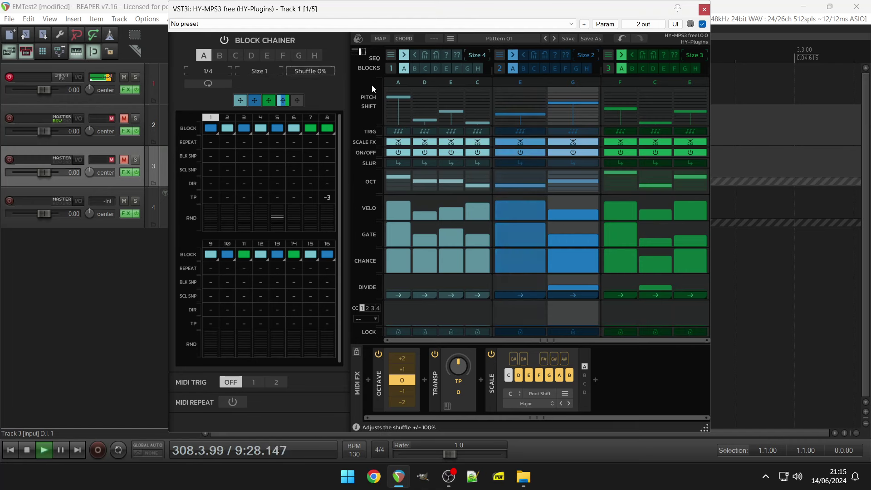
left_click_drag(586, 56, 588, 33)
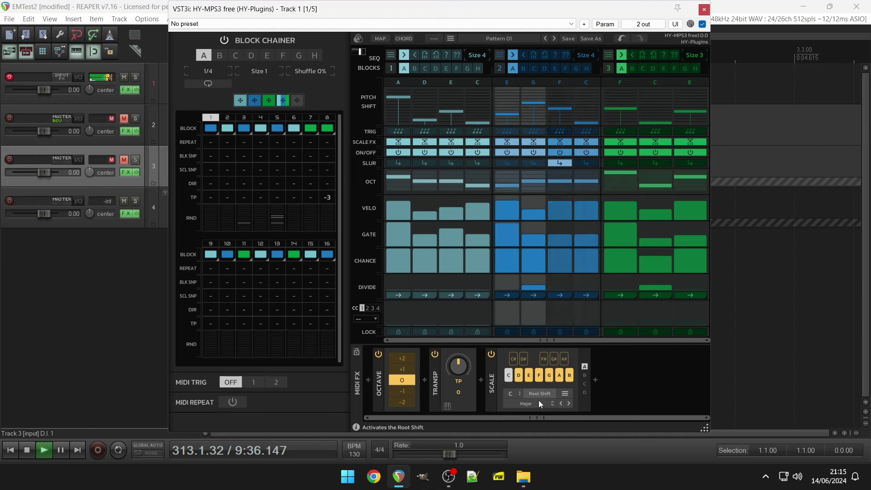
- Set the Scale effect to the factory scale Flamenco
left_click(526, 402)
mouse_move(516, 386)
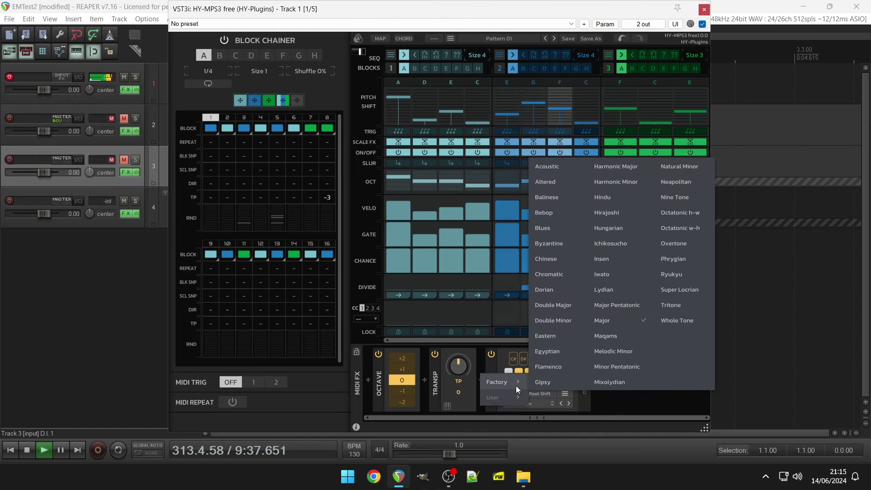
left_click(549, 368)
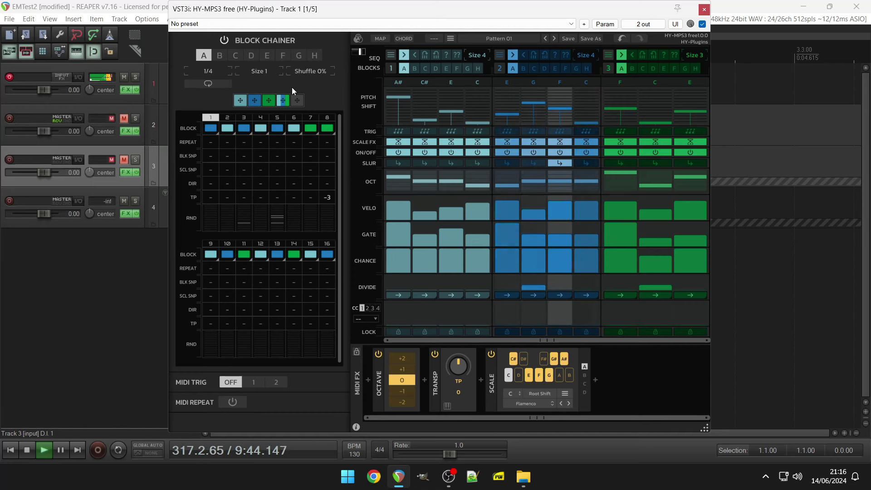
- Set the Block Chainer size to 2 and activate Root Shift in the Scale effect
left_click(259, 71)
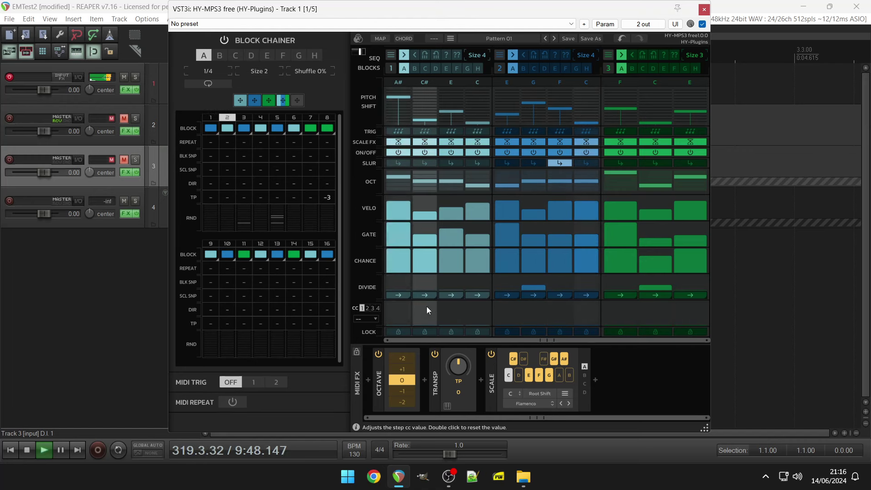
left_click(536, 394)
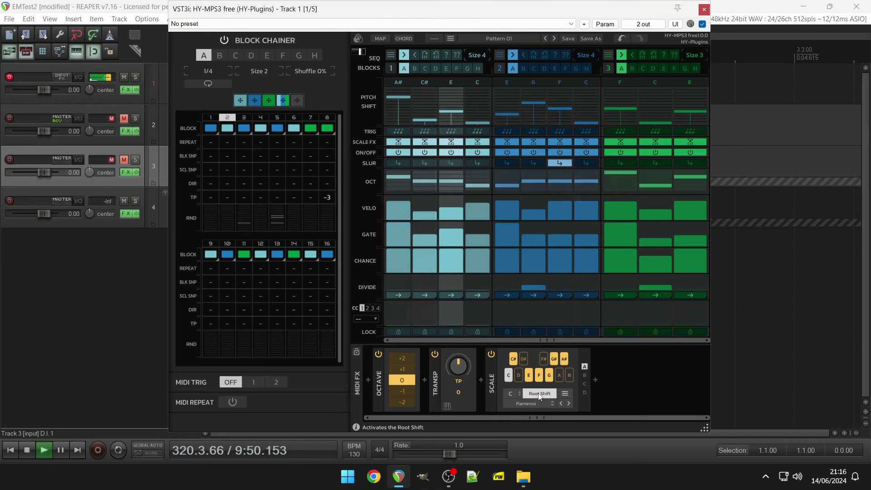
- Step the scale through Gipsy and Harmonic Major to Harmonic Minor, and try the factory scale Minor Pentatonic
left_click(568, 403)
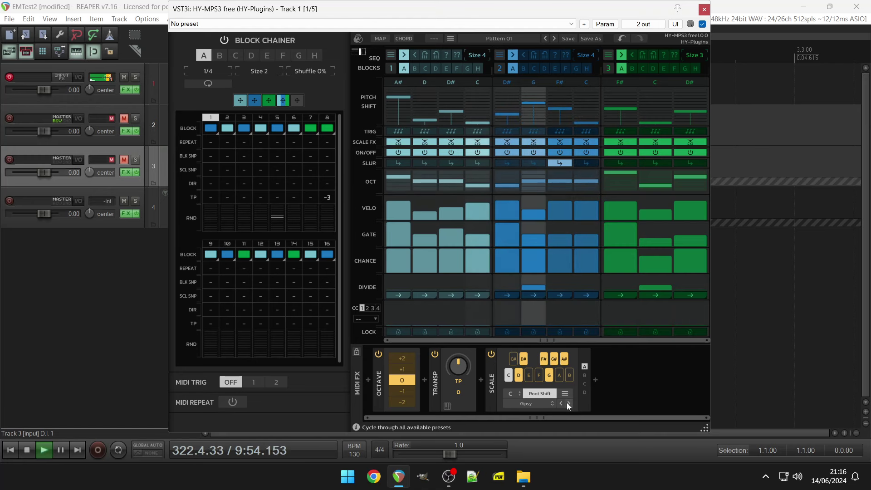
left_click(568, 403)
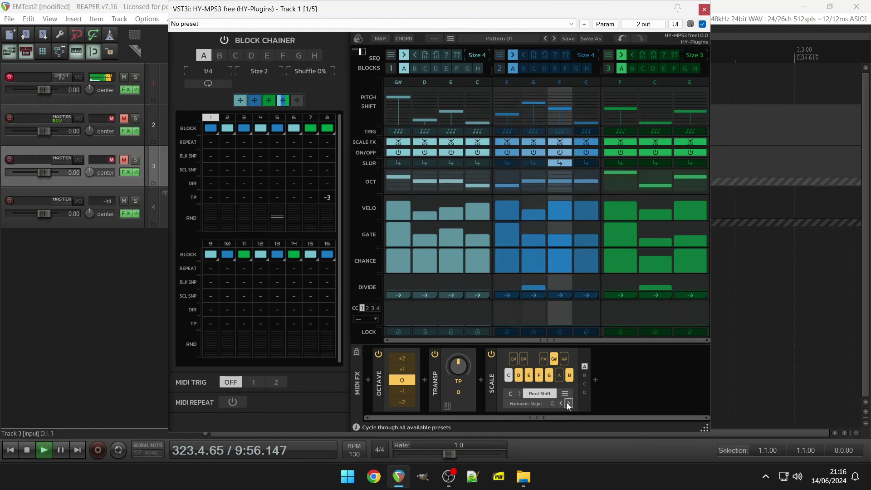
left_click(569, 403)
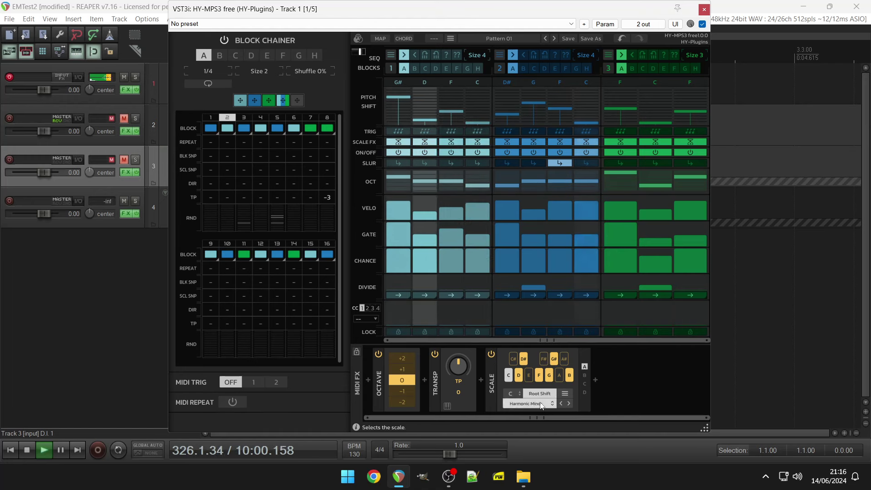
left_click(565, 394)
mouse_move(527, 381)
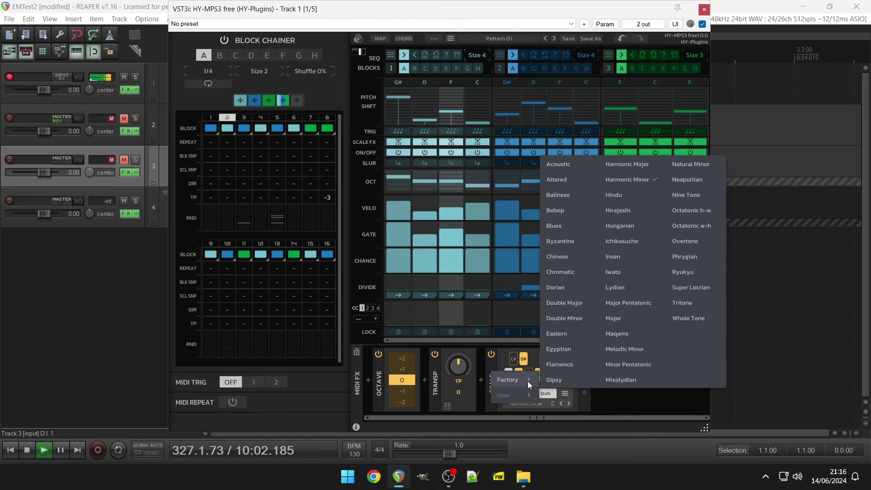
left_click(634, 363)
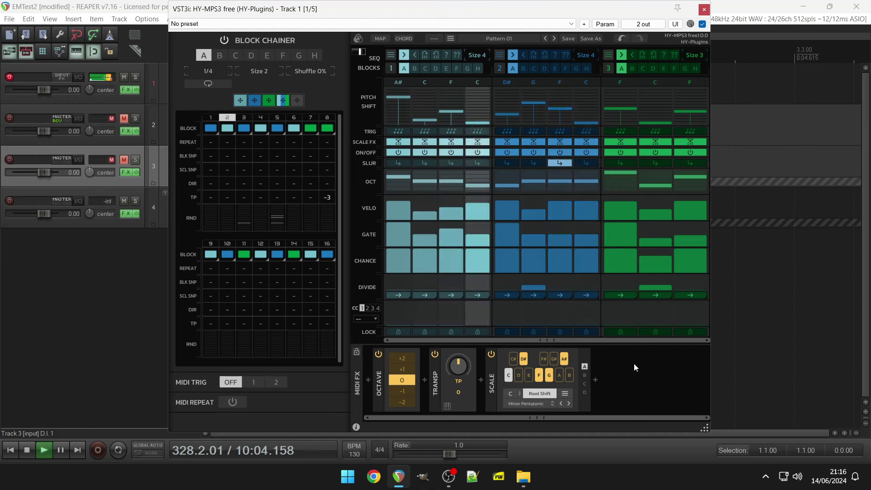
- Set the Scale effect to the factory scale Lydian
left_click(534, 407)
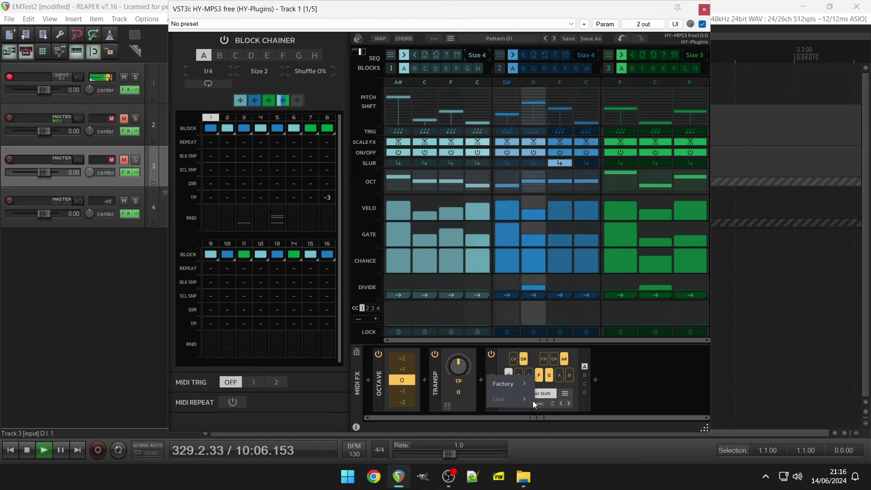
mouse_move(520, 386)
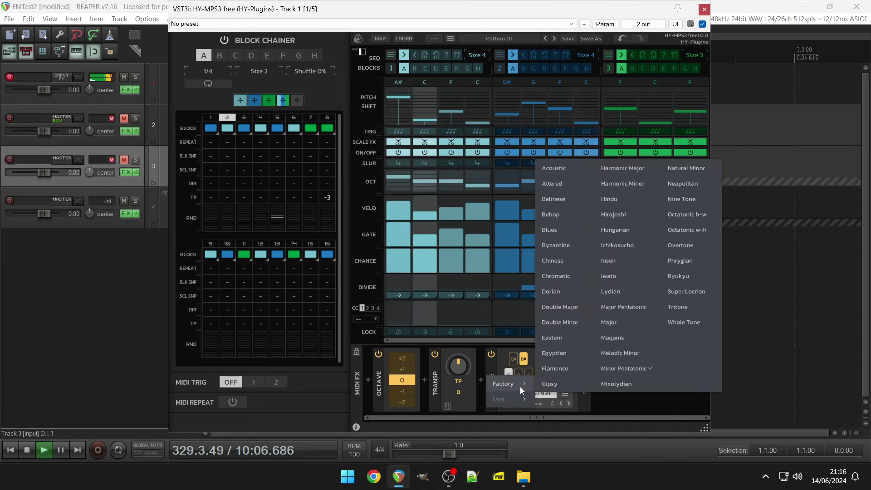
left_click(626, 294)
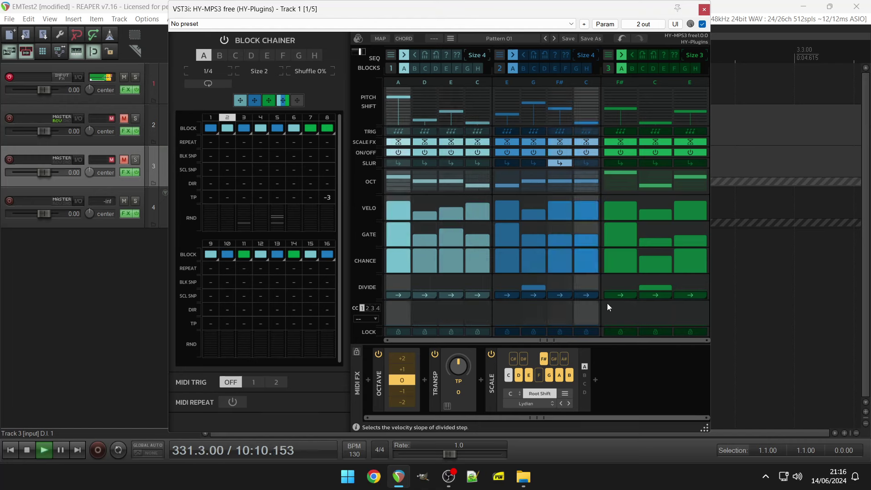
- Set the Scale effect to the factory scale Tritone
left_click(537, 402)
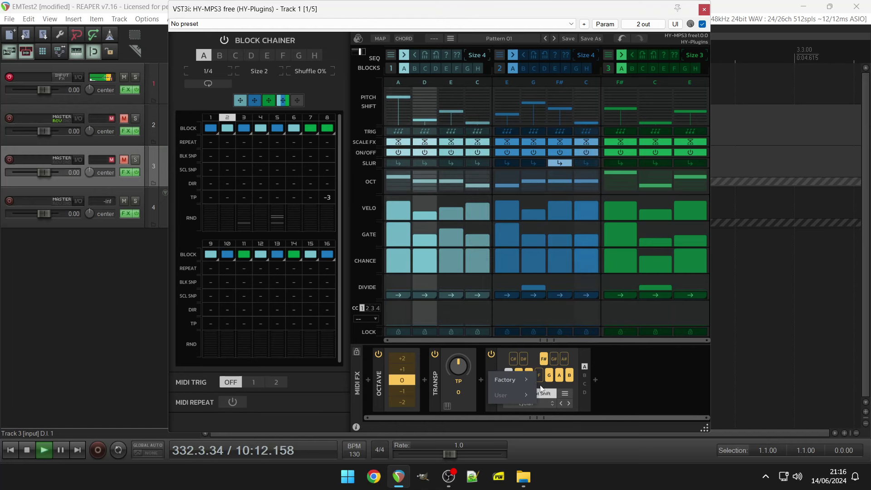
mouse_move(516, 384)
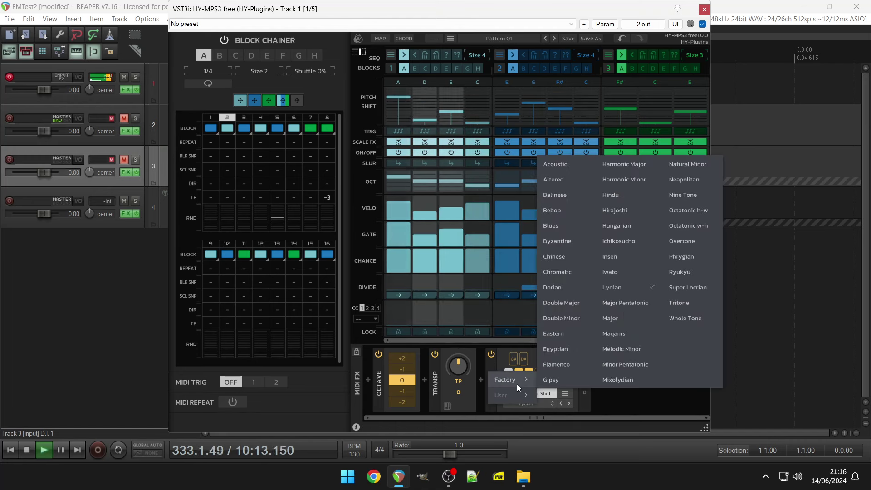
left_click(680, 301)
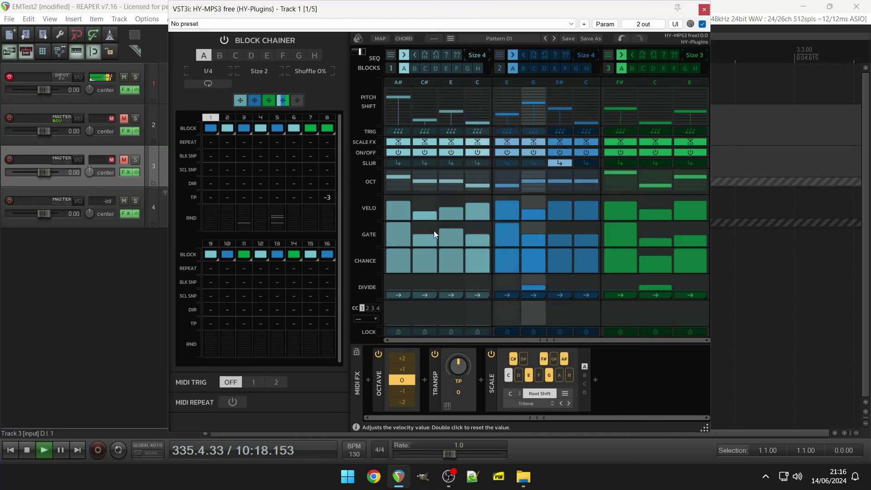
- Lower the gate to zero on steps 2 and 3 of sequence 1 and almost to zero on step 1 of sequence 2
left_click_drag(434, 230, 430, 274)
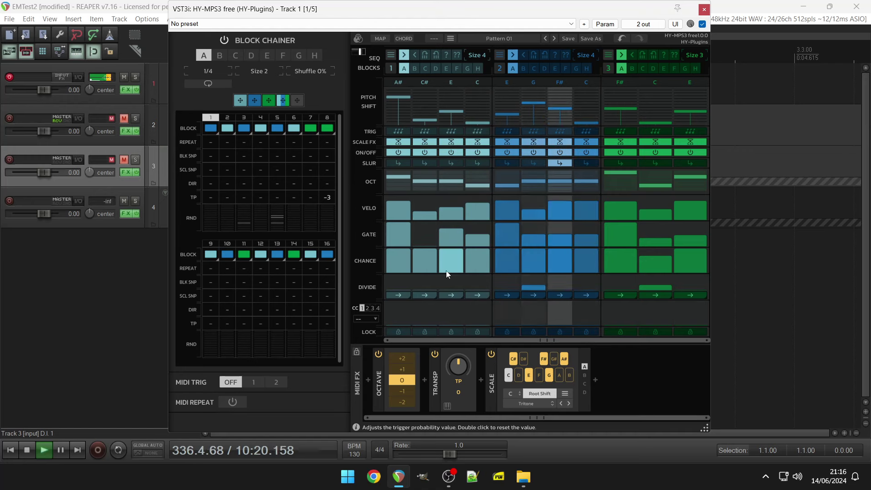
left_click_drag(448, 243, 448, 257)
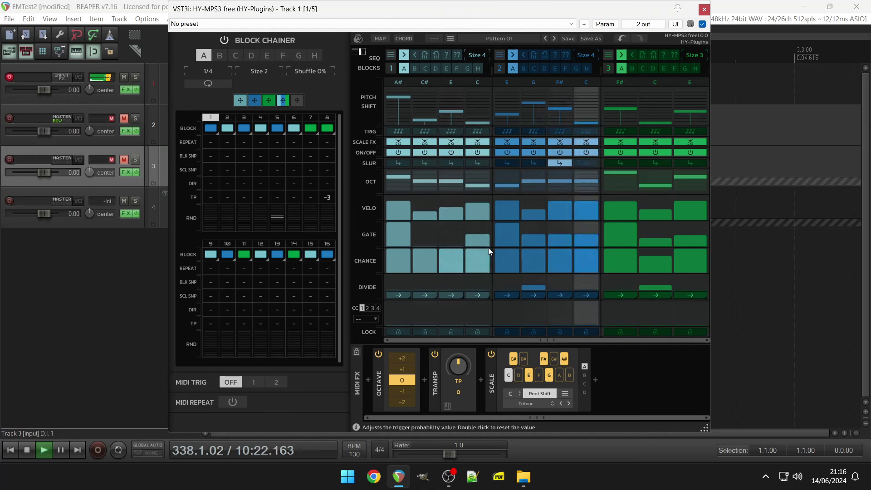
left_click_drag(504, 243, 505, 283)
- Set the chance to zero on sequence 2's steps 1 and 4 and sequence 3's step 1, and to about a third on sequence 1's step 1
left_click_drag(581, 257, 616, 276)
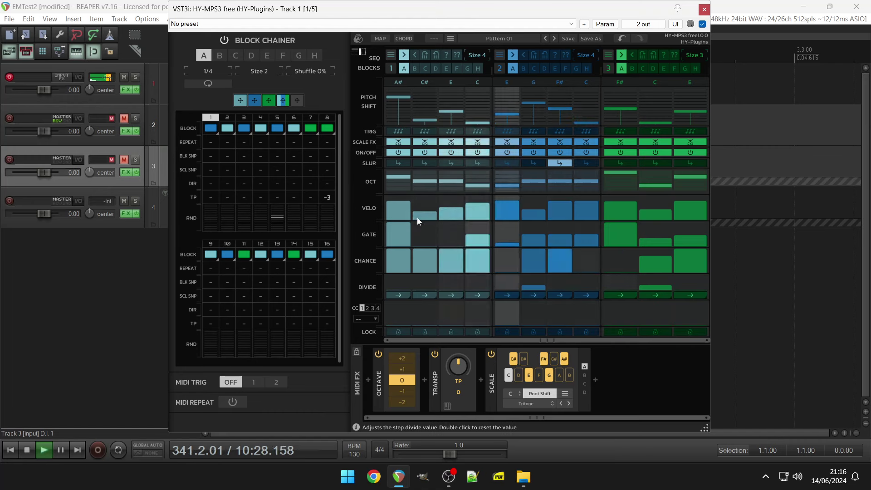
left_click_drag(393, 257, 395, 287)
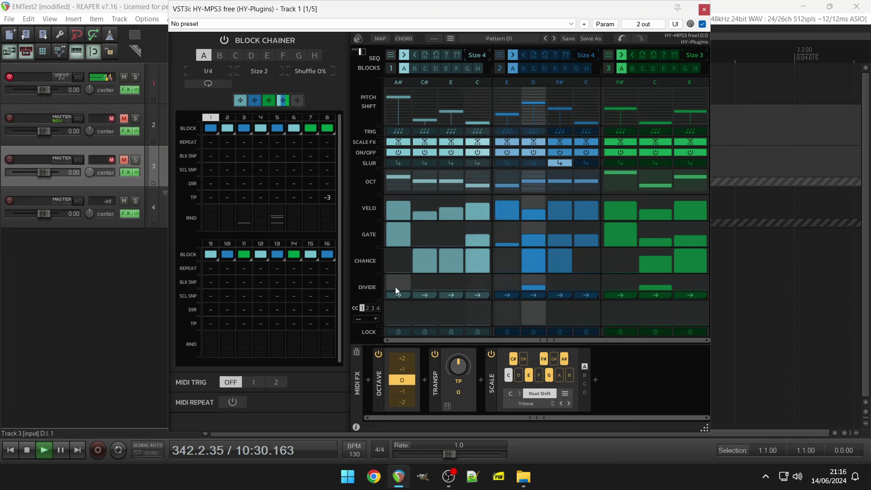
left_click(405, 266)
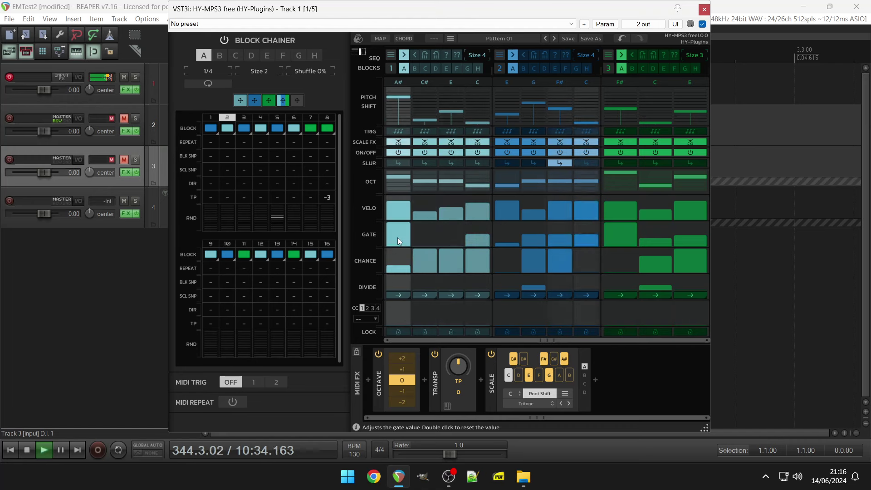
- Lower the gate to zero on step 1 of sequence 1, step 2 of sequence 2 and step 1 of sequence 3
left_click_drag(398, 238, 398, 260)
left_click_drag(526, 245, 526, 259)
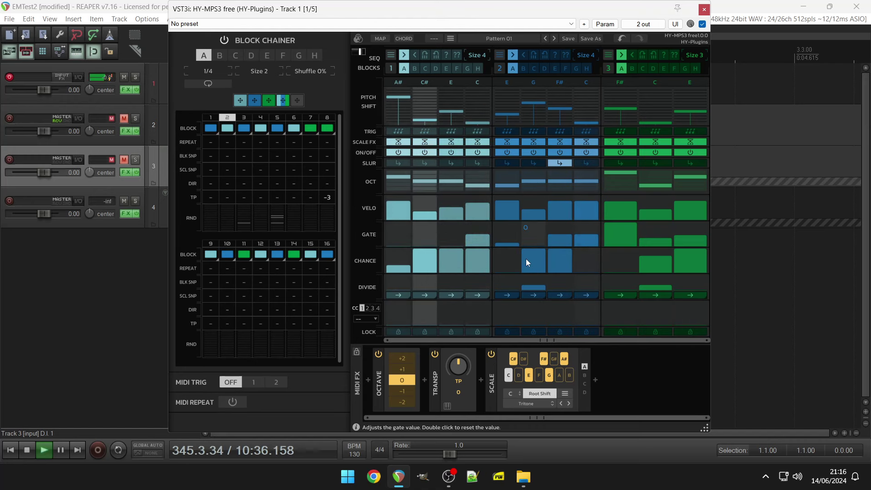
left_click_drag(620, 239, 622, 255)
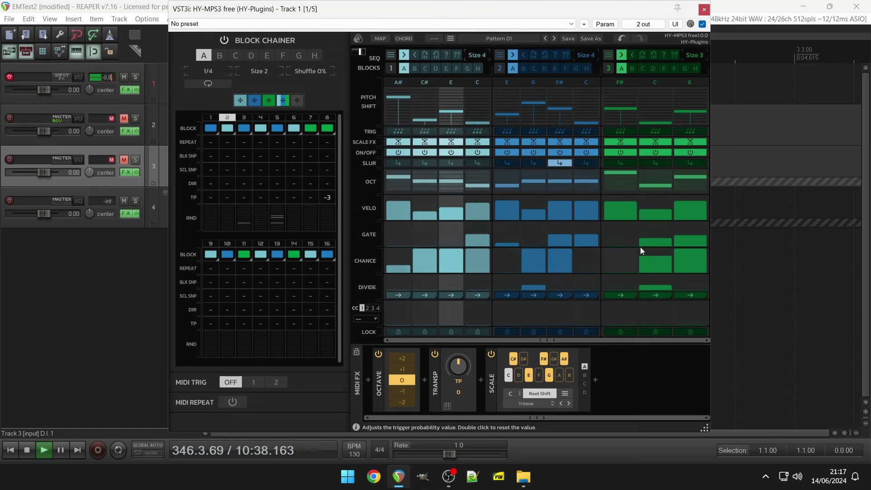
- Set velocity and chance to zero on sequence 3's step 3, and chance to zero on sequence 2's step 3
left_click(685, 208)
left_click_drag(684, 208, 684, 278)
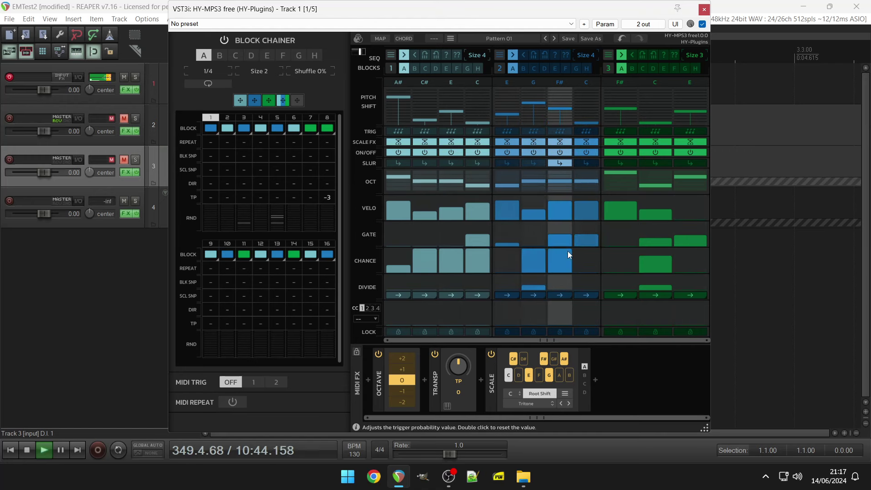
left_click_drag(567, 251, 565, 282)
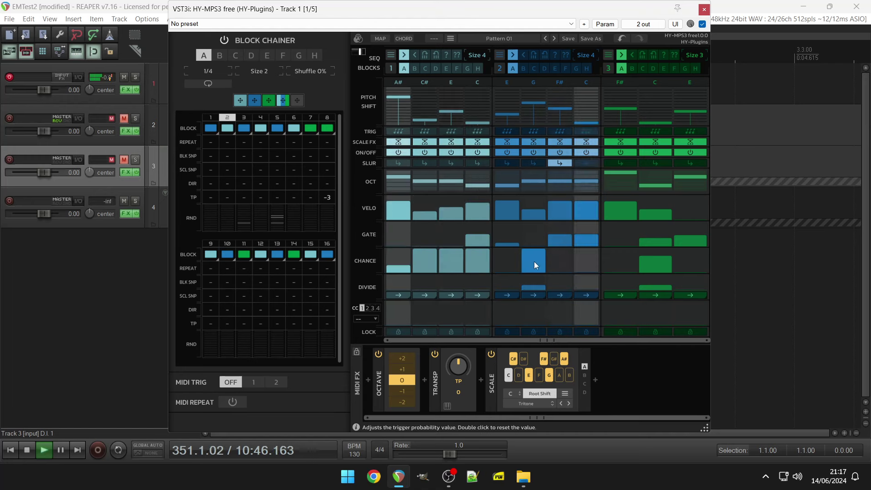
- Raise the divide and velocity values of step 2 in sequence 2 to the maximum
left_click_drag(535, 262, 540, 246)
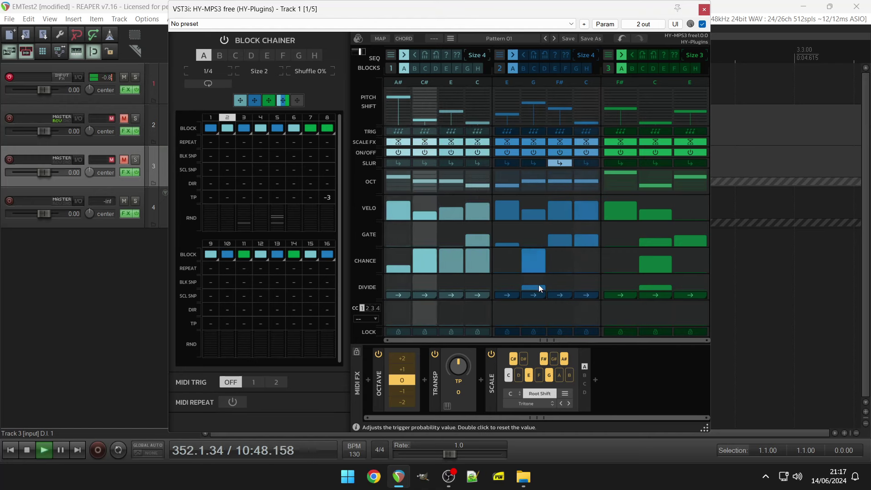
left_click_drag(538, 290, 540, 273)
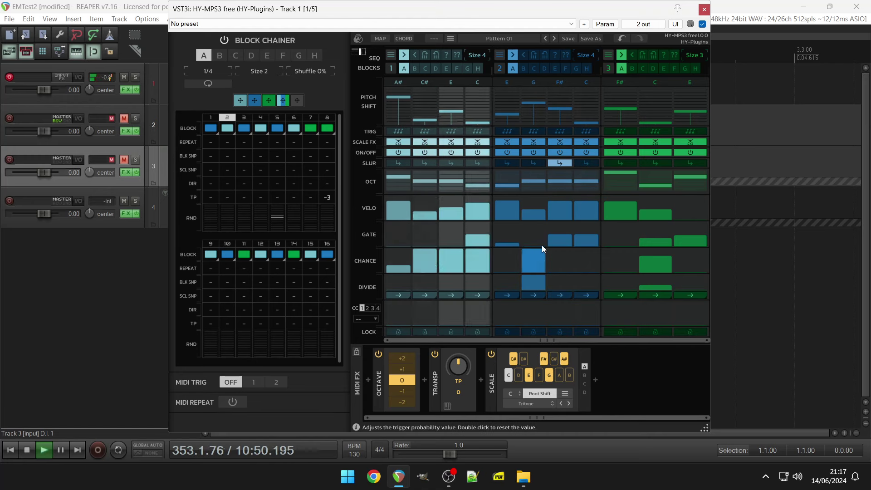
left_click_drag(534, 199, 535, 195)
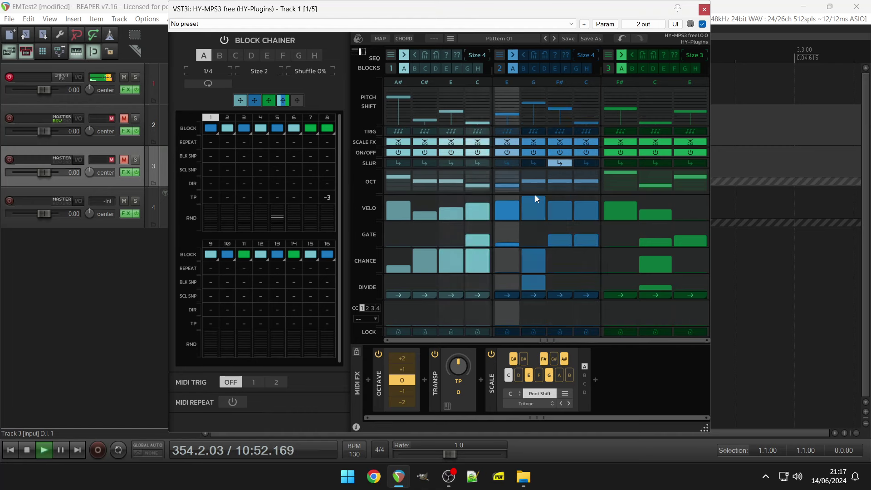
- Lower the chance to zero on sequence 2's step 2 and sequence 1's step 4, and stop playback
mouse_move(538, 273)
left_mouse_down()
mouse_move(538, 257)
mouse_move(537, 290)
left_mouse_up()
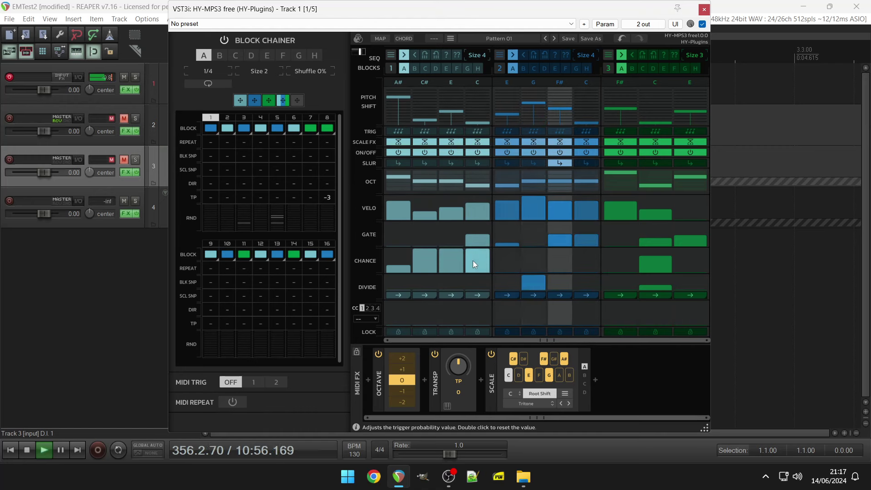
left_click_drag(473, 261, 473, 289)
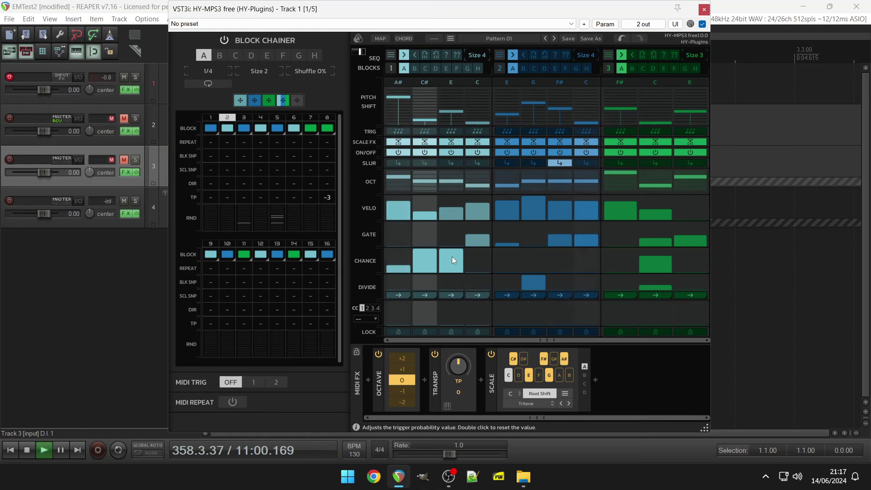
key("space")
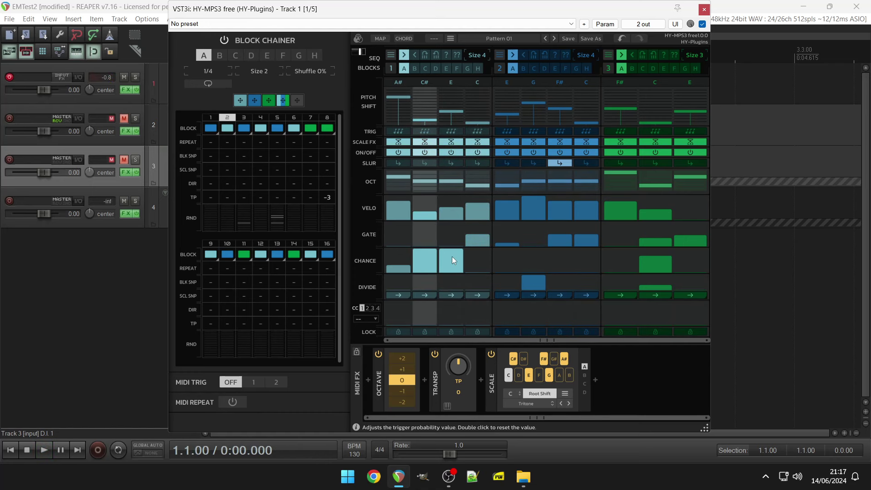